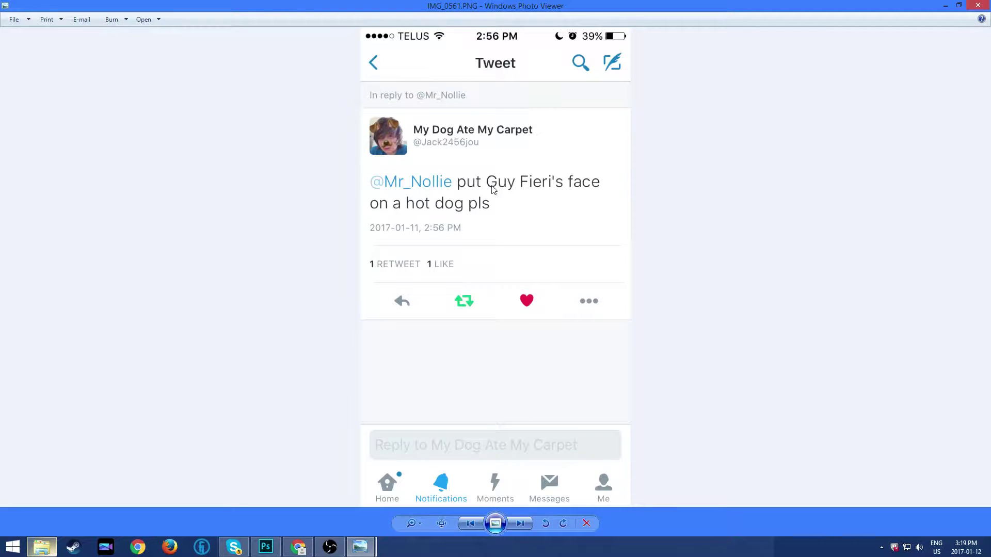
- Read the tweeted hot dog request and search Google Images for Guy Fieri hot dog pictures
{"action": "scroll", "coordinate": [483, 190], "scroll_direction": "up", "scroll_amount": 2}
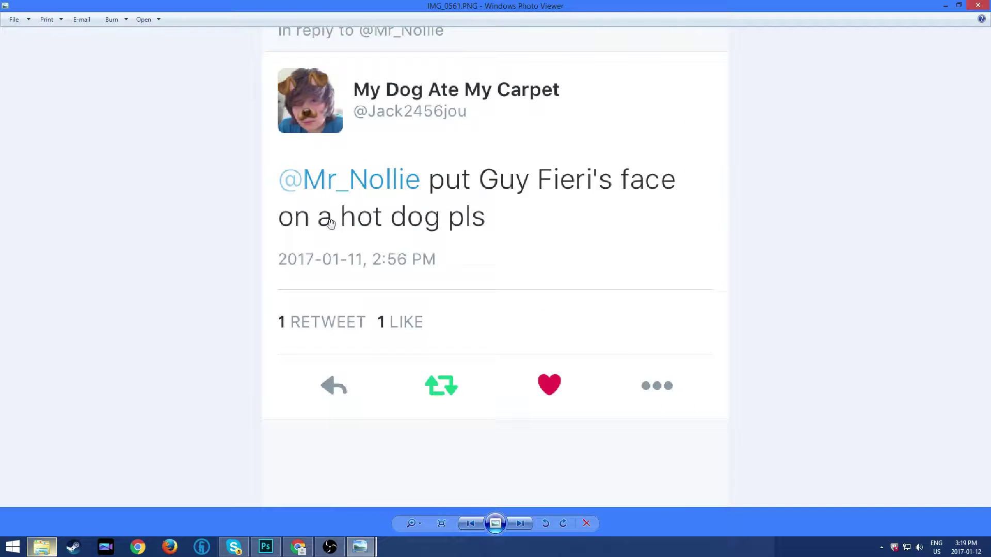
{"action": "scroll", "coordinate": [478, 220], "scroll_direction": "down", "scroll_amount": 2}
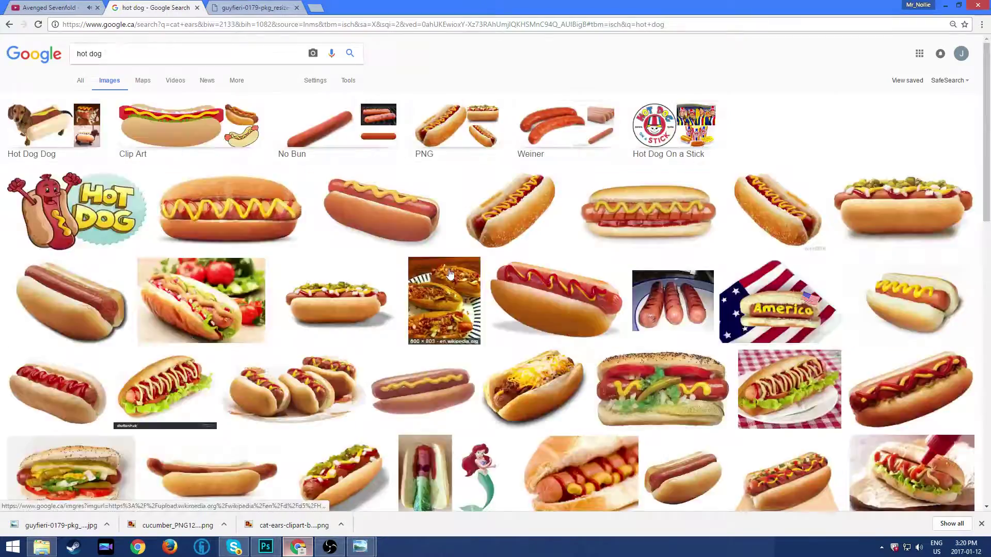
{"action": "type", "text": "guy fieri ho"}
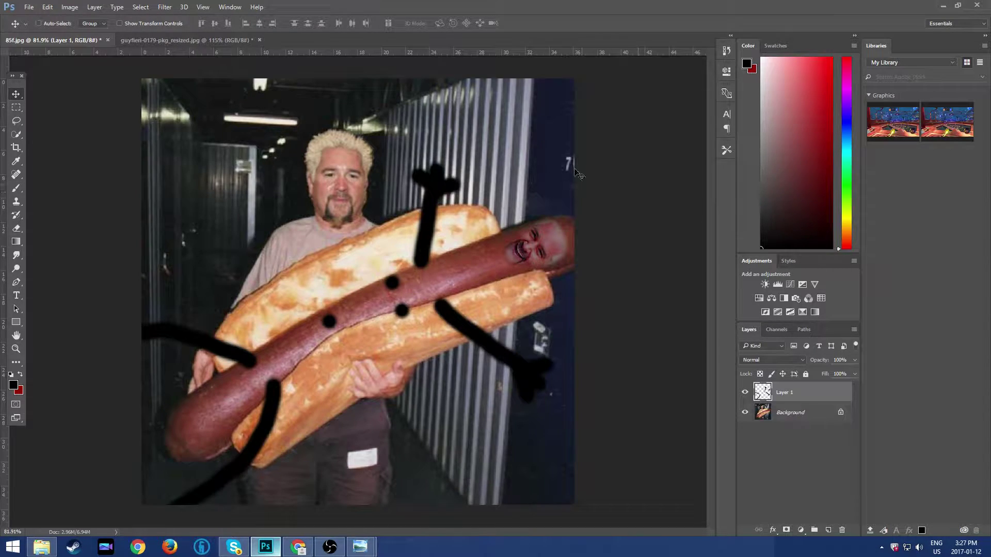
- Examine how the laughing face blends into the end of the sausage in the Guy Fieri hot dog composite
{"action": "scroll", "coordinate": [589, 262], "scroll_direction": "up", "scroll_amount": 5}
{"action": "scroll", "coordinate": [613, 280], "scroll_direction": "up", "scroll_amount": 2}
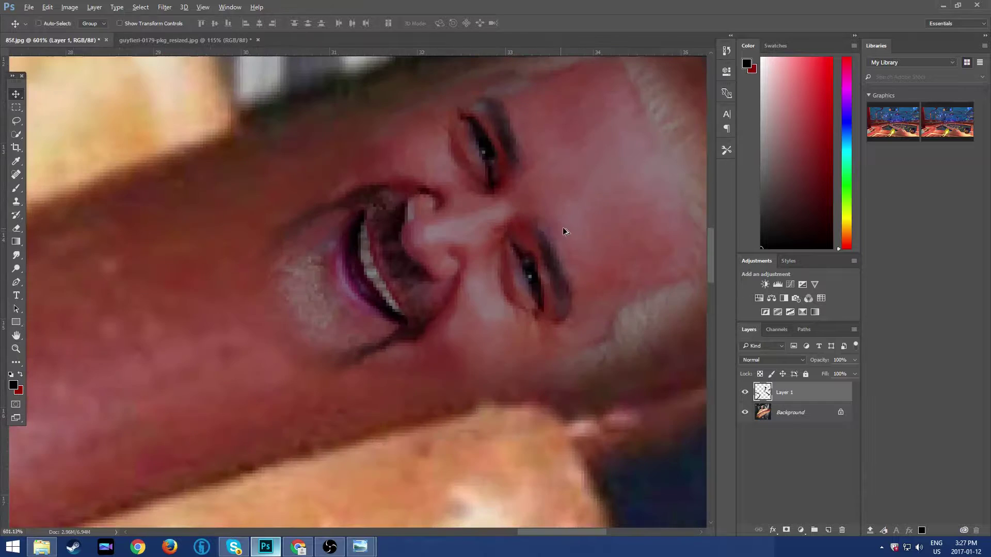
{"action": "scroll", "coordinate": [570, 237], "scroll_direction": "down", "scroll_amount": 4}
{"action": "scroll", "coordinate": [556, 239], "scroll_direction": "up", "scroll_amount": 4}
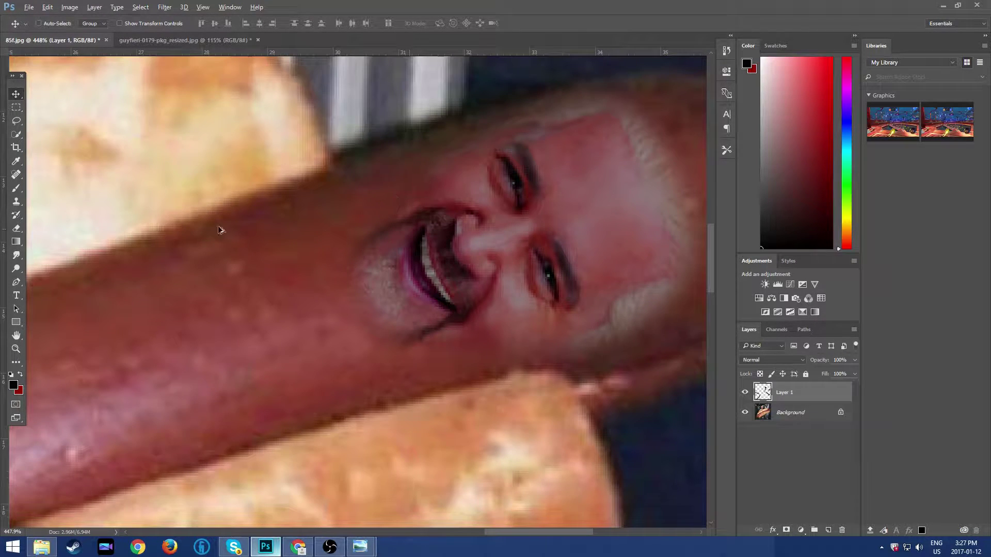
{"action": "scroll", "coordinate": [353, 217], "scroll_direction": "down", "scroll_amount": 4}
{"action": "scroll", "coordinate": [346, 243], "scroll_direction": "down", "scroll_amount": 1}
{"action": "scroll", "coordinate": [348, 280], "scroll_direction": "up", "scroll_amount": 5}
{"action": "scroll", "coordinate": [348, 281], "scroll_direction": "down", "scroll_amount": 8}
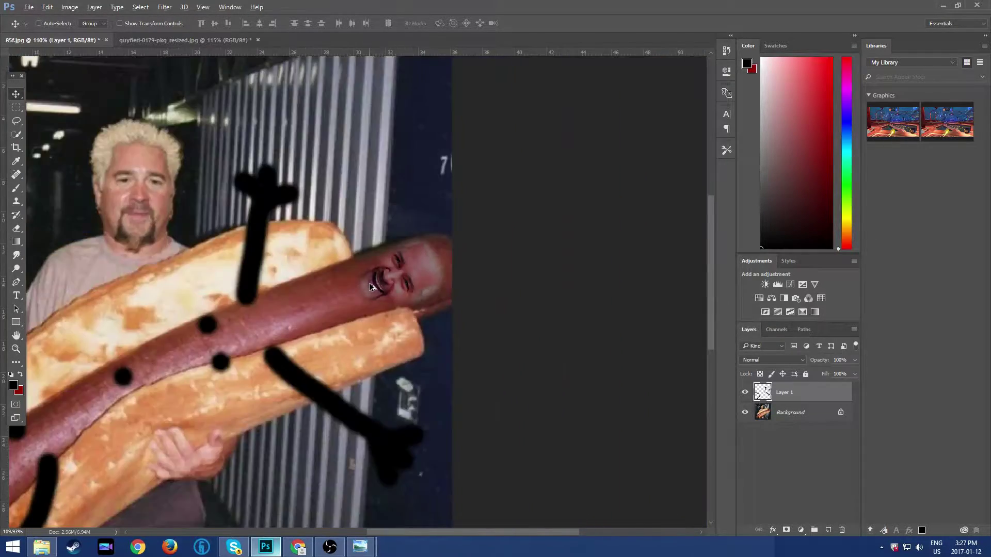
{"action": "scroll", "coordinate": [370, 289], "scroll_direction": "up", "scroll_amount": 1}
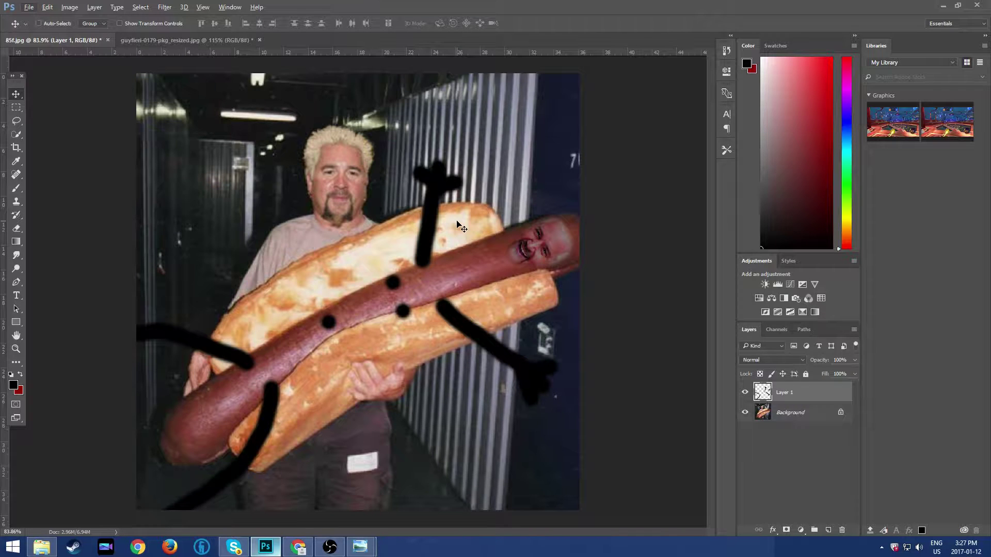
- Examine the blond man holding the giant hot dog in the composite
{"action": "scroll", "coordinate": [304, 232], "scroll_direction": "up", "scroll_amount": 5}
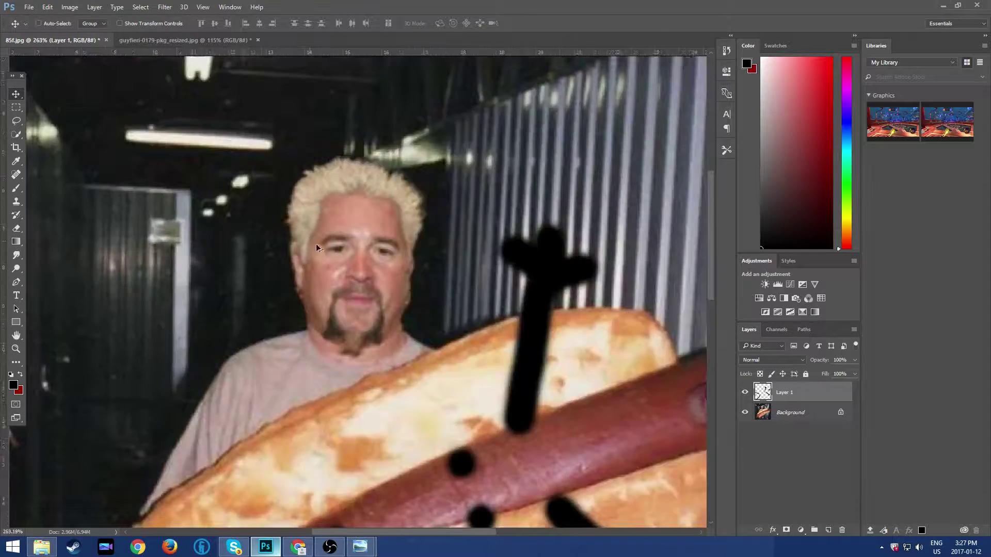
{"action": "scroll", "coordinate": [425, 411], "scroll_direction": "down", "scroll_amount": 5}
{"action": "scroll", "coordinate": [429, 405], "scroll_direction": "up", "scroll_amount": 4}
{"action": "scroll", "coordinate": [431, 405], "scroll_direction": "down", "scroll_amount": 6}
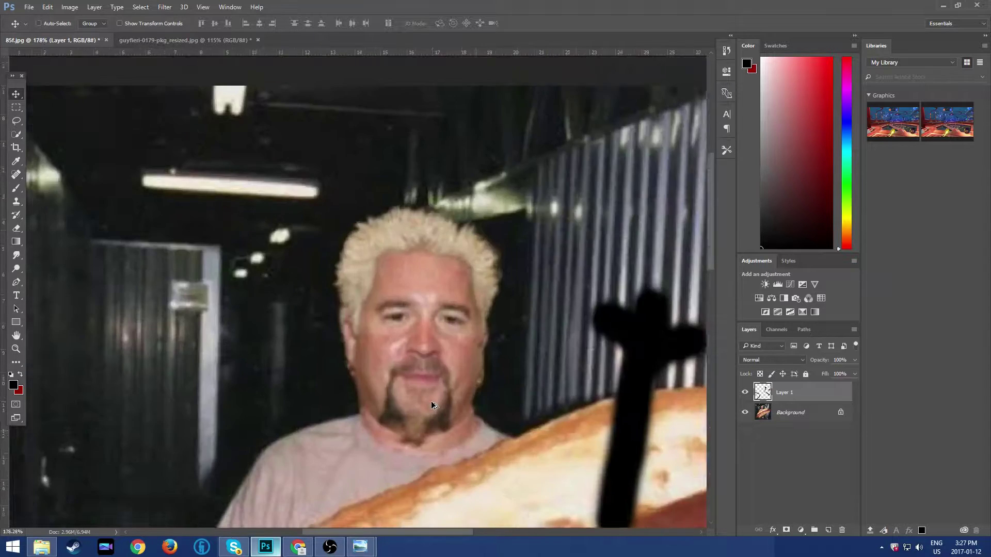
{"action": "scroll", "coordinate": [434, 408], "scroll_direction": "up", "scroll_amount": 1}
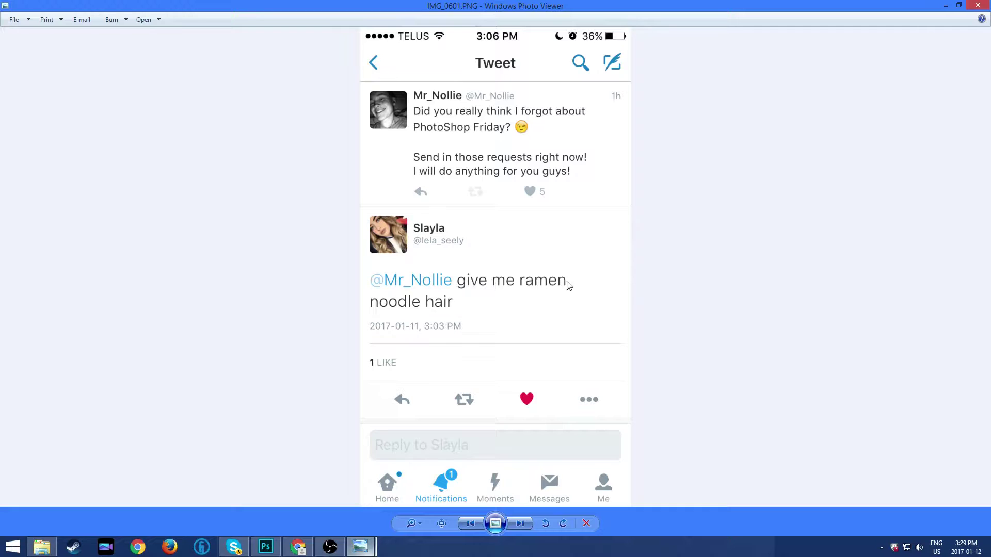
- Open the photo IMG_0602.JPG that follows the ramen hair request and inspect the woman's hair up close
{"action": "left_click", "coordinate": [519, 524]}
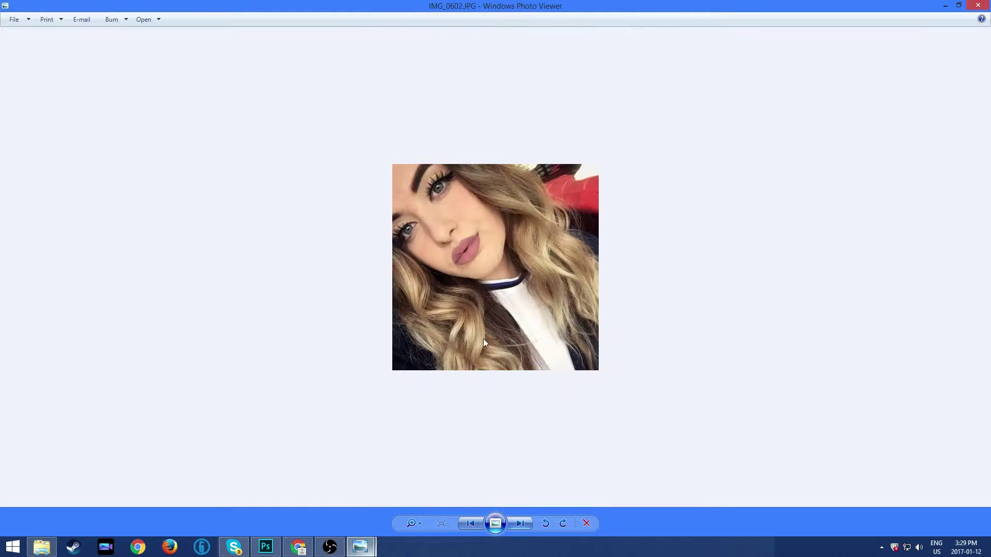
{"action": "scroll", "coordinate": [518, 214], "scroll_direction": "up", "scroll_amount": 3}
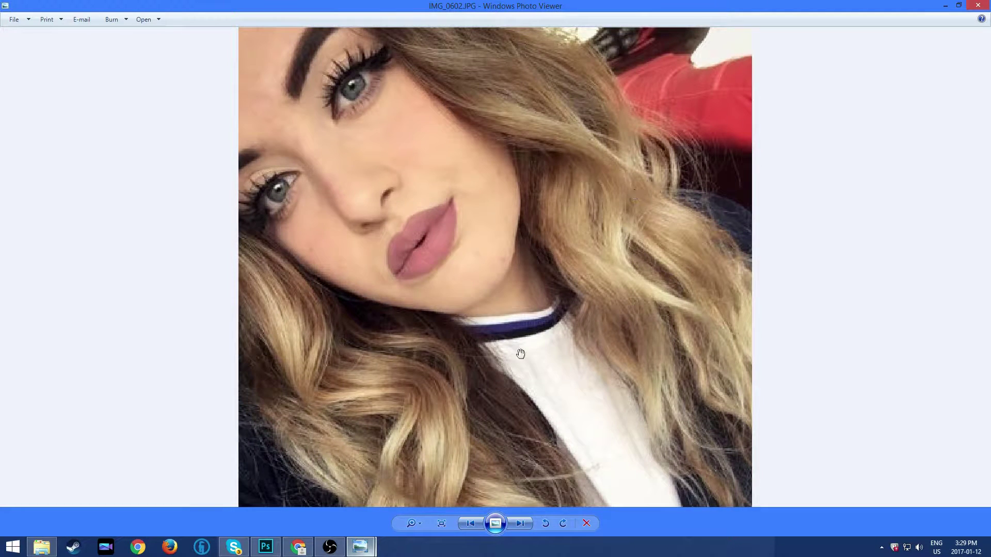
{"action": "scroll", "coordinate": [571, 138], "scroll_direction": "down", "scroll_amount": 2}
{"action": "scroll", "coordinate": [380, 326], "scroll_direction": "down", "scroll_amount": 1}
{"action": "scroll", "coordinate": [379, 326], "scroll_direction": "up", "scroll_amount": 1}
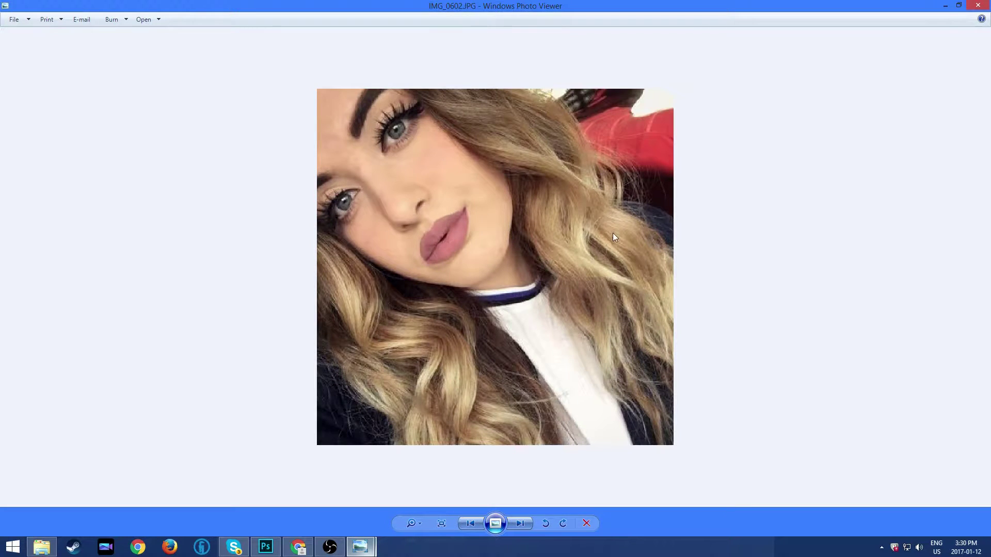
{"action": "scroll", "coordinate": [614, 242], "scroll_direction": "down", "scroll_amount": 1}
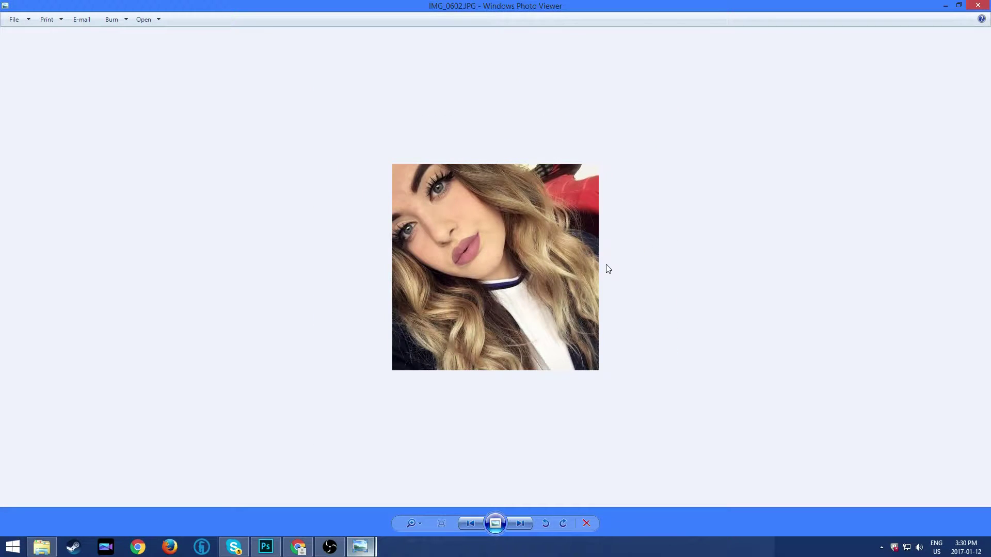
- Switch to Chrome and look through the image results for a raw ramen noodle texture, previewing a close-up candidate
{"action": "left_click", "coordinate": [297, 547]}
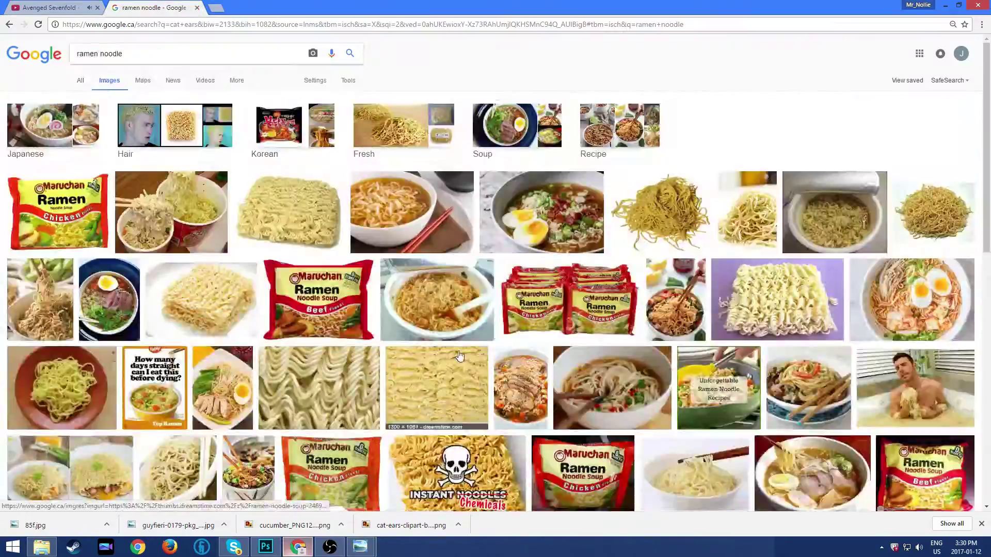
{"action": "left_click", "coordinate": [778, 299]}
{"action": "left_click", "coordinate": [726, 259]}
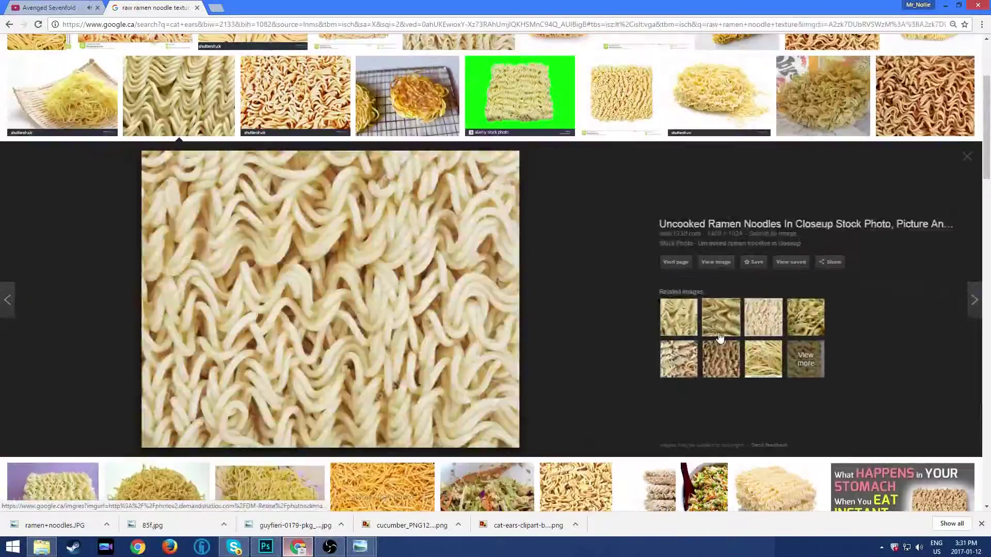
{"action": "left_click", "coordinate": [203, 101]}
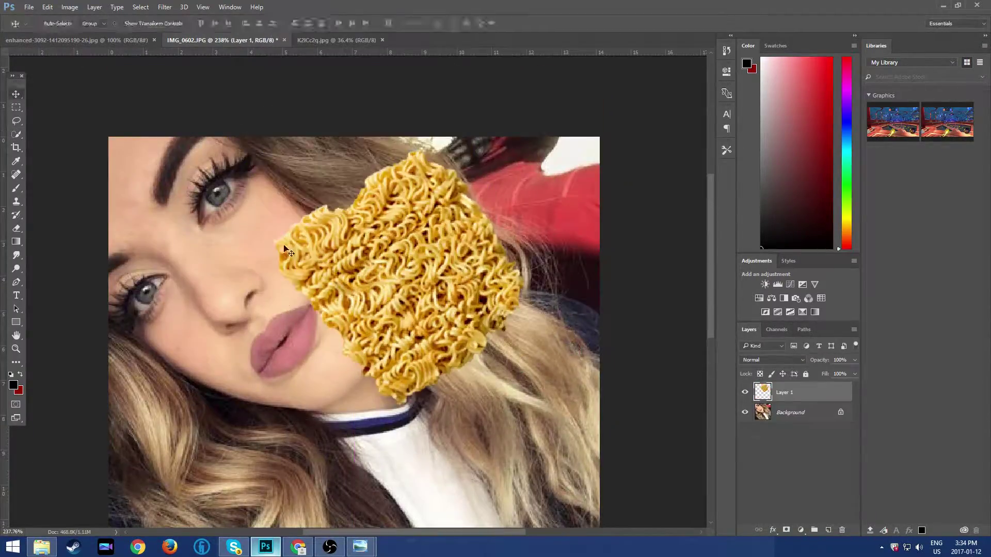
- Position the ramen noodle patch over the hair beside the woman's face and choose the Brush tool
{"action": "left_click_drag", "start_coordinate": [470, 315], "coordinate": [455, 295]}
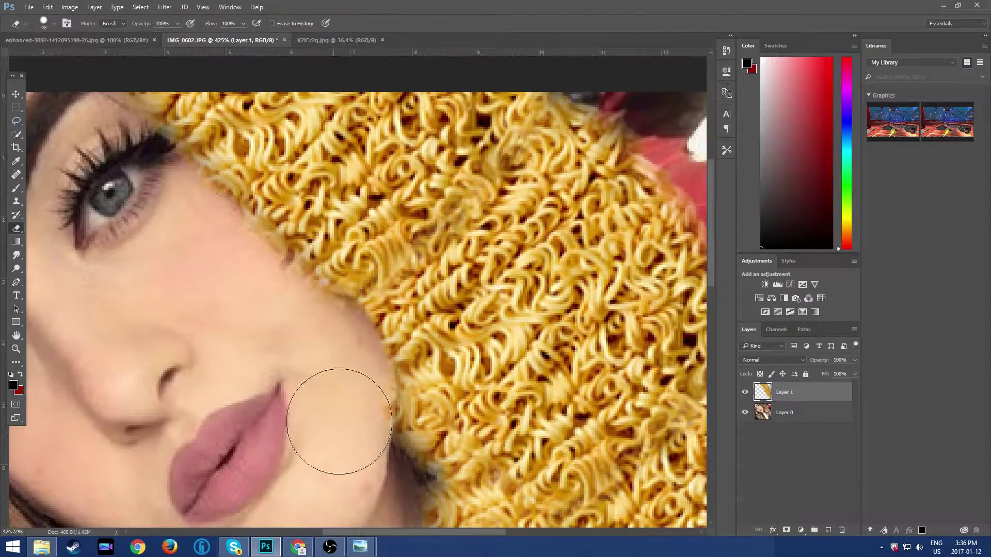
{"action": "scroll", "coordinate": [87, 252], "scroll_direction": "down", "scroll_amount": 5}
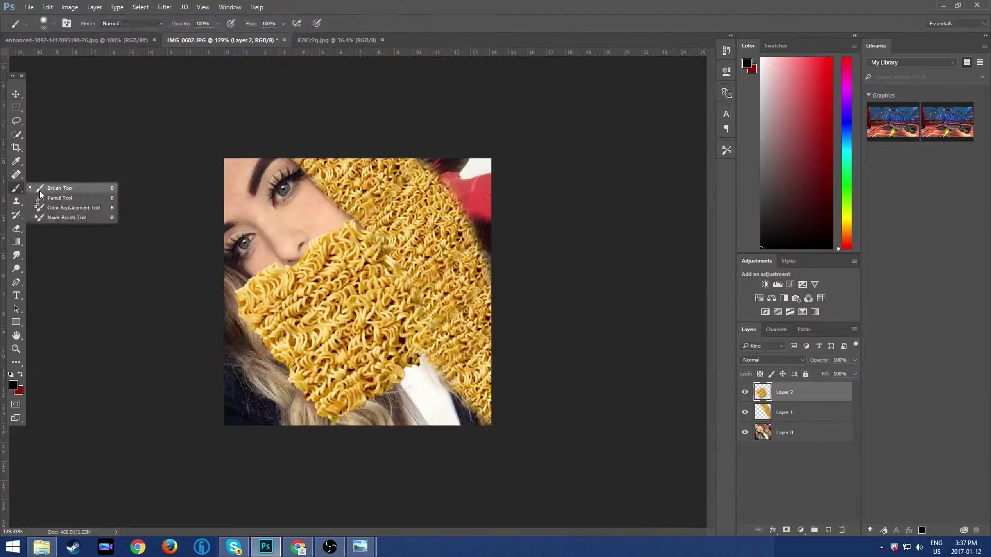
{"action": "left_click", "coordinate": [39, 190]}
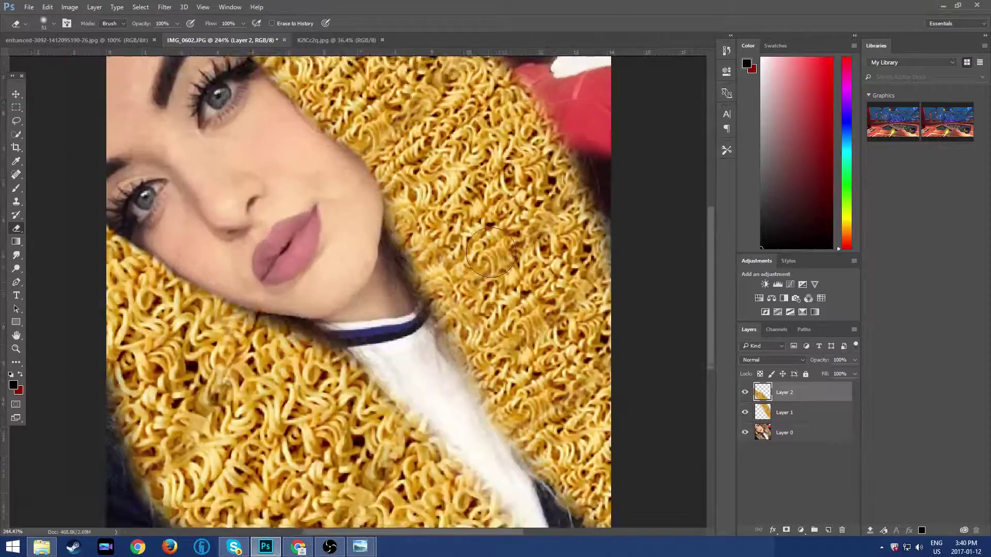
- Bring up the image adjustments for the noodle hair on Layer 2
{"action": "left_click", "coordinate": [69, 7]}
{"action": "mouse_move", "coordinate": [85, 33]}
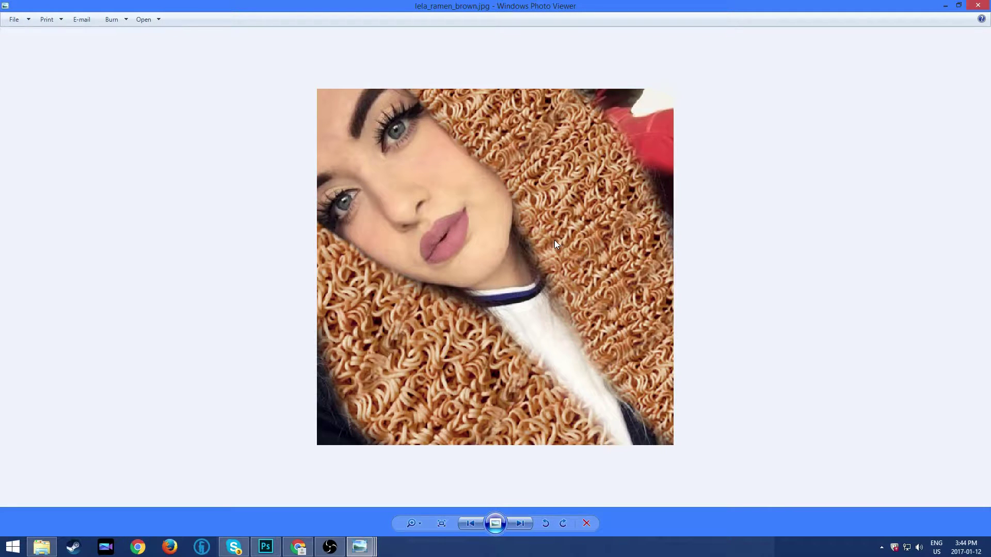
- Compare the brown and blonde ramen hair versions and examine the blonde one up close
{"action": "key", "text": "Right"}
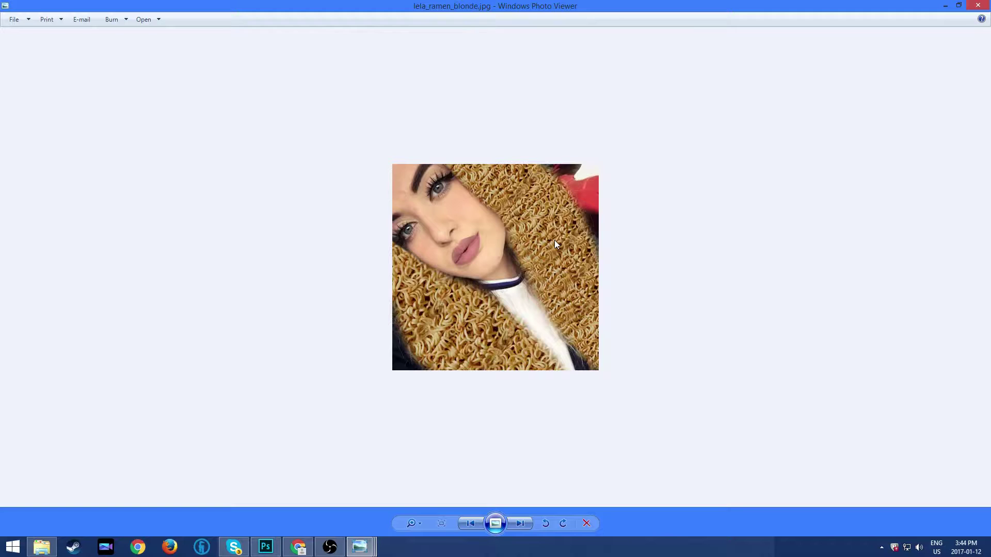
{"action": "key", "text": "Left"}
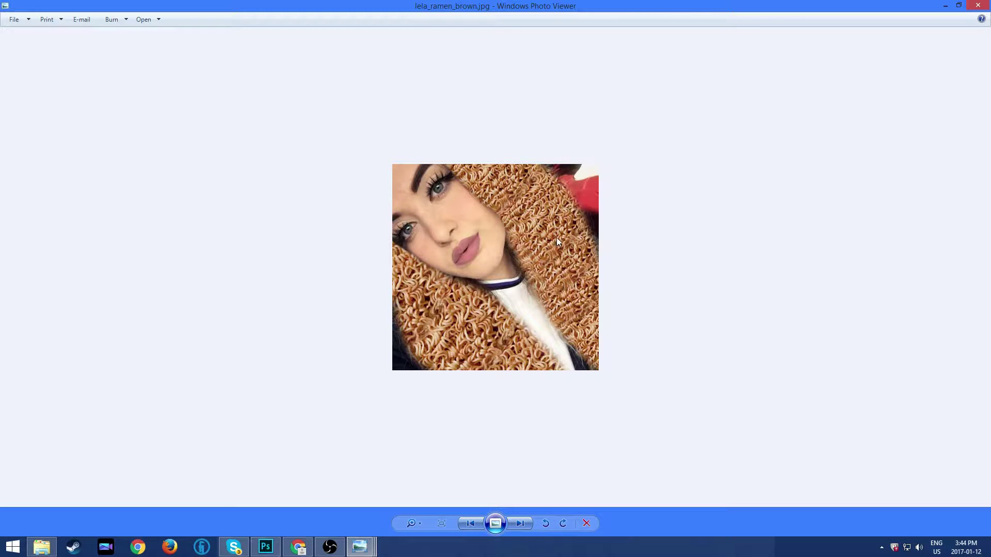
{"action": "key", "text": "Right"}
{"action": "scroll", "coordinate": [525, 258], "scroll_direction": "up", "scroll_amount": 1}
{"action": "scroll", "coordinate": [526, 263], "scroll_direction": "down", "scroll_amount": 1}
{"action": "scroll", "coordinate": [525, 264], "scroll_direction": "up", "scroll_amount": 2}
{"action": "scroll", "coordinate": [524, 266], "scroll_direction": "down", "scroll_amount": 1}
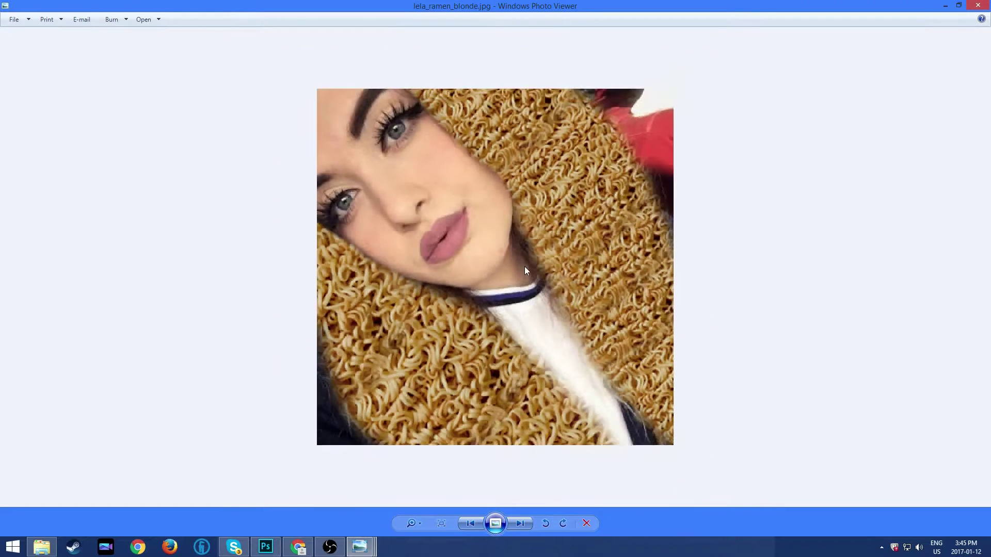
- View the black version of the ramen hair picture and inspect it at different sizes
{"action": "scroll", "coordinate": [524, 266], "scroll_direction": "down", "scroll_amount": 2}
{"action": "key", "text": "Right"}
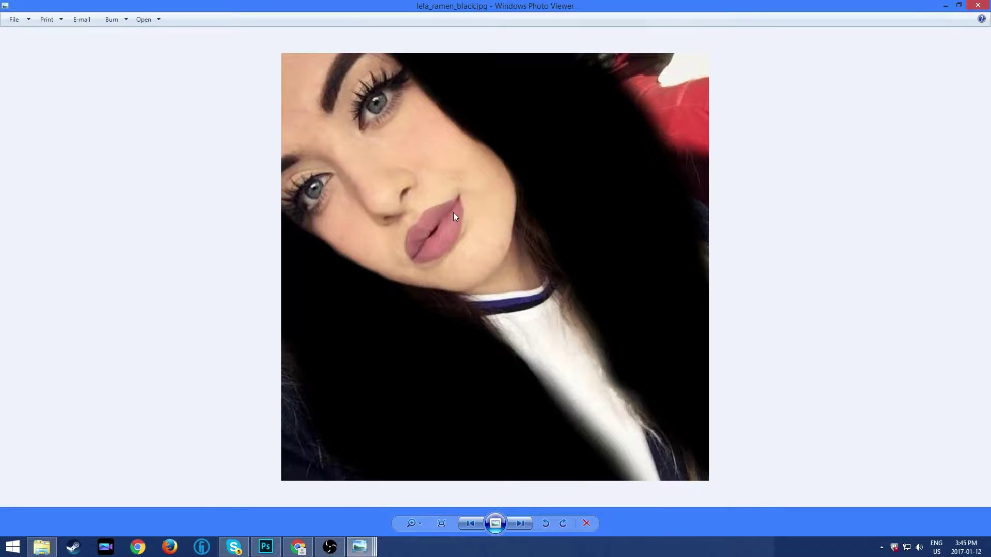
{"action": "scroll", "coordinate": [491, 248], "scroll_direction": "down", "scroll_amount": 1}
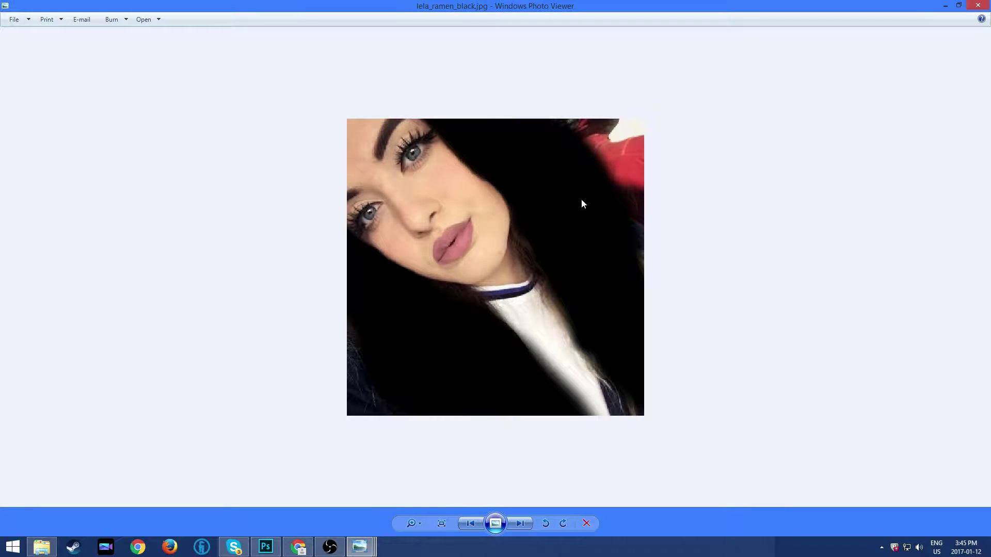
{"action": "scroll", "coordinate": [575, 215], "scroll_direction": "down", "scroll_amount": 1}
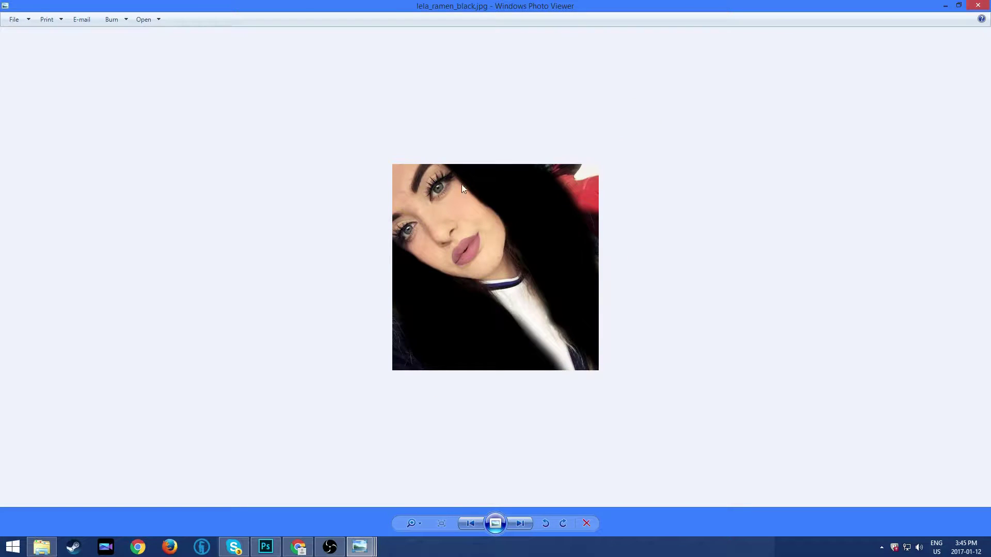
- Flip back and forth between the finished ramen hair versions to compare their hair colours
{"action": "key", "text": "Left"}
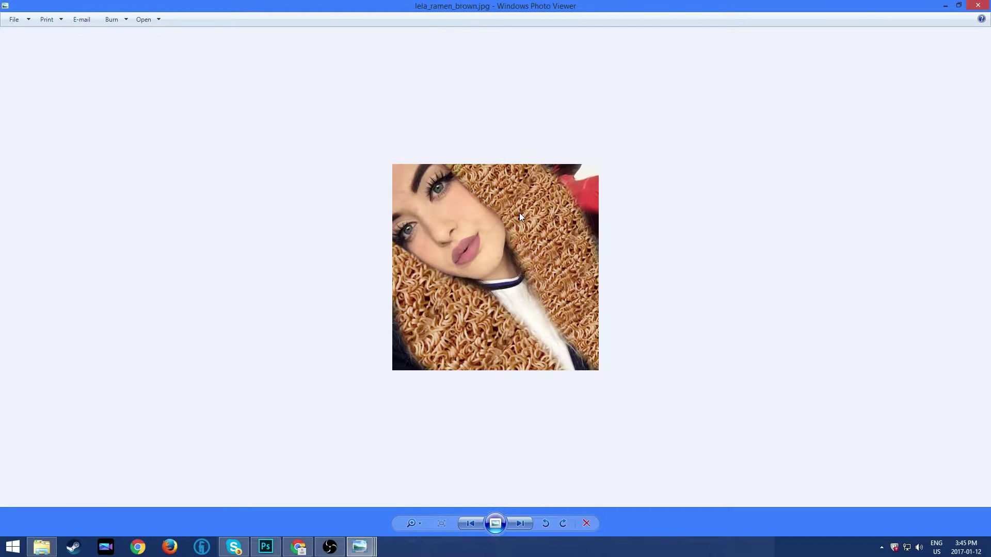
{"action": "key", "text": "Right"}
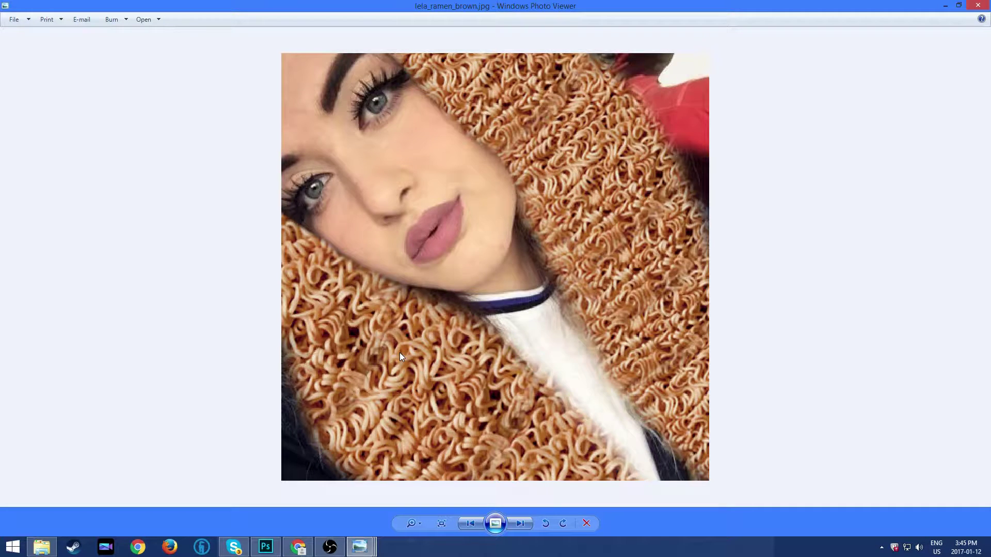
{"action": "key", "text": "Left"}
{"action": "key", "text": "Right"}
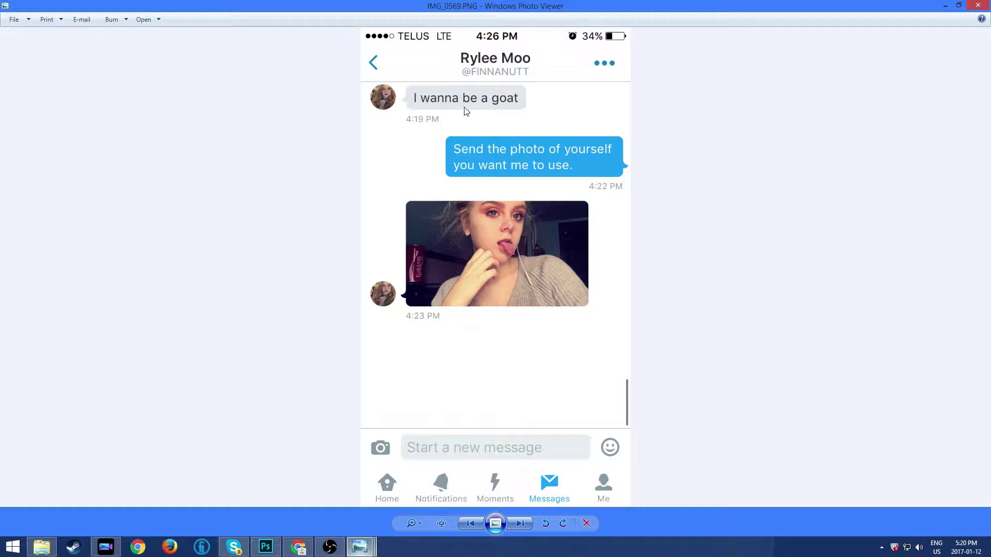
- Open the photo IMG_0570.JPG sent with the goat request and examine the face up close
{"action": "left_click", "coordinate": [524, 521]}
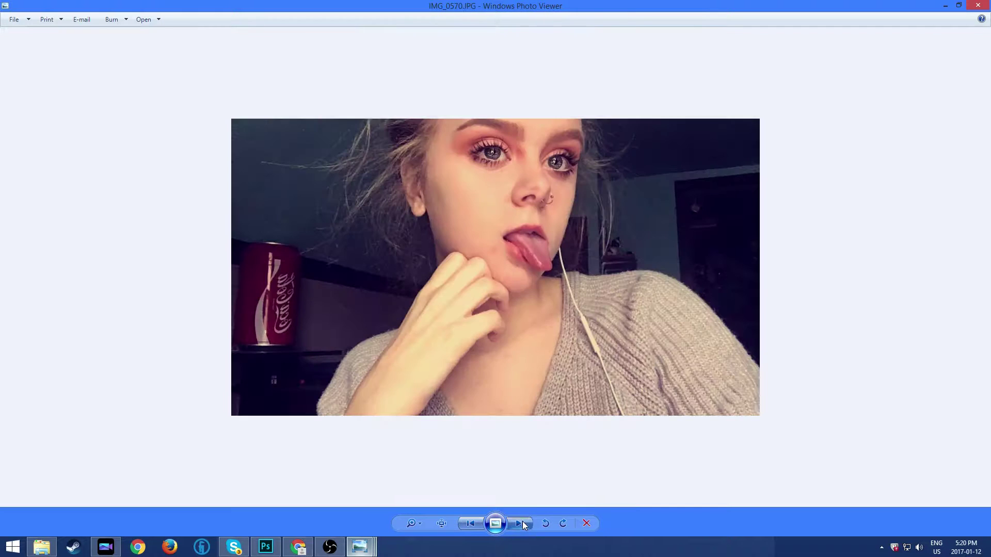
{"action": "scroll", "coordinate": [522, 231], "scroll_direction": "up", "scroll_amount": 3}
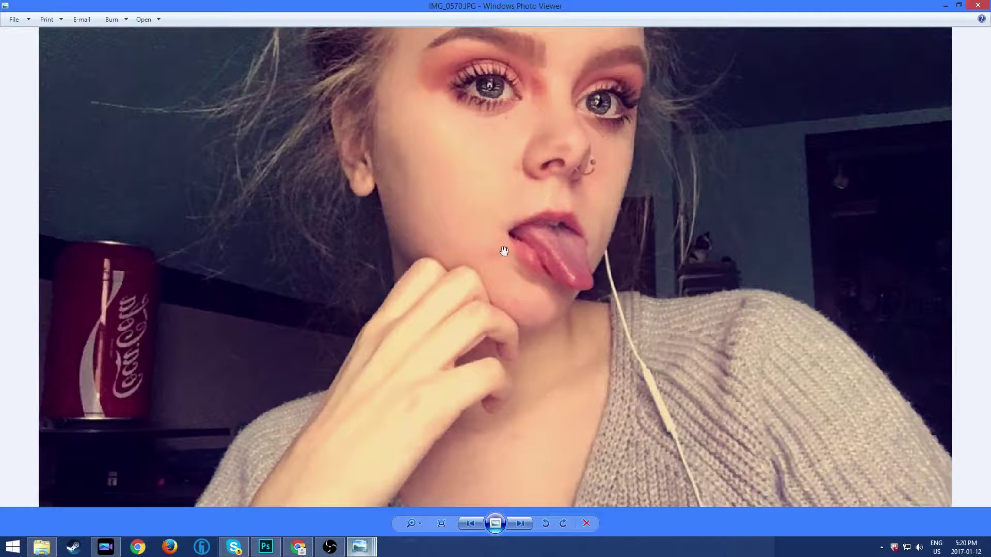
{"action": "scroll", "coordinate": [508, 223], "scroll_direction": "down", "scroll_amount": 3}
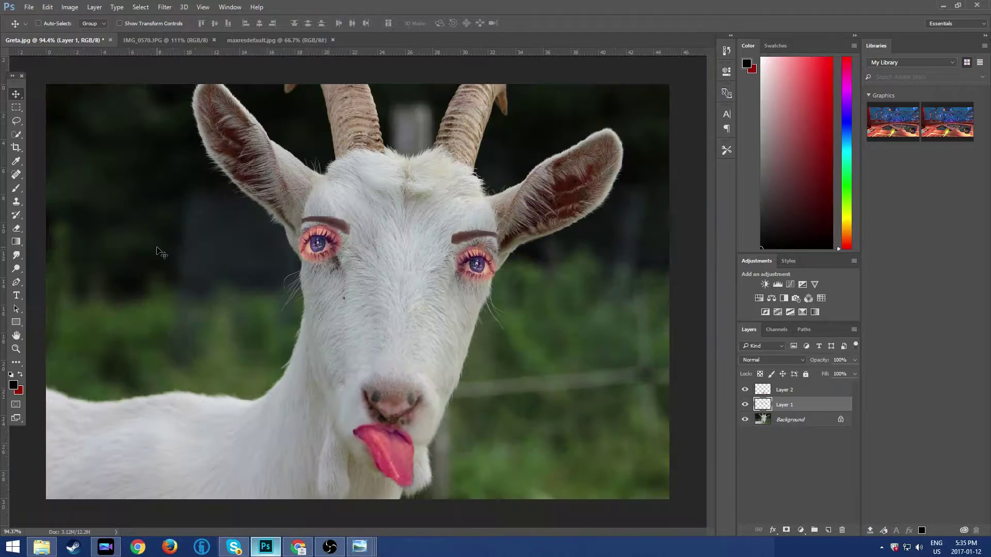
- Compare the source portrait IMG_0570.JPG with the goat composite in Greta.jpg
{"action": "left_click", "coordinate": [173, 41]}
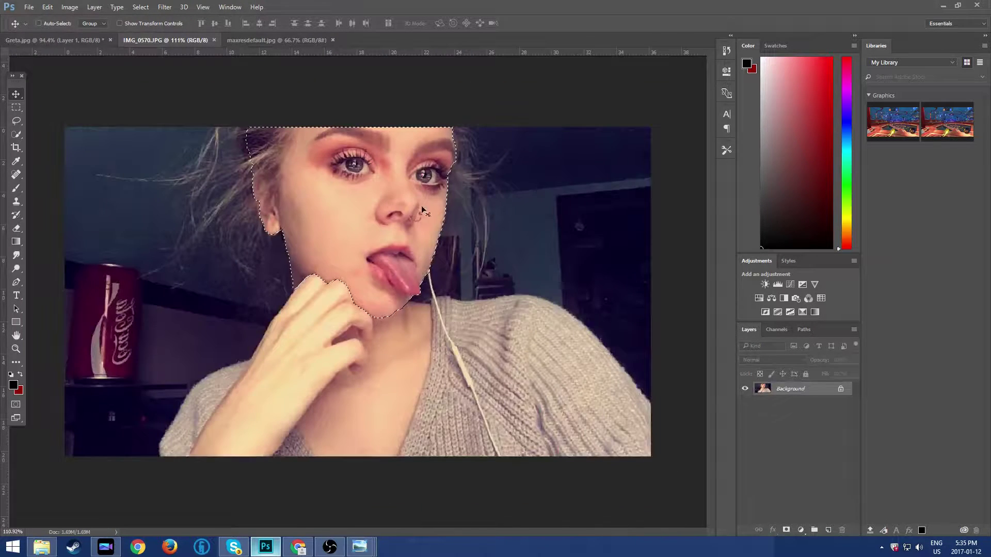
{"action": "left_click", "coordinate": [45, 39]}
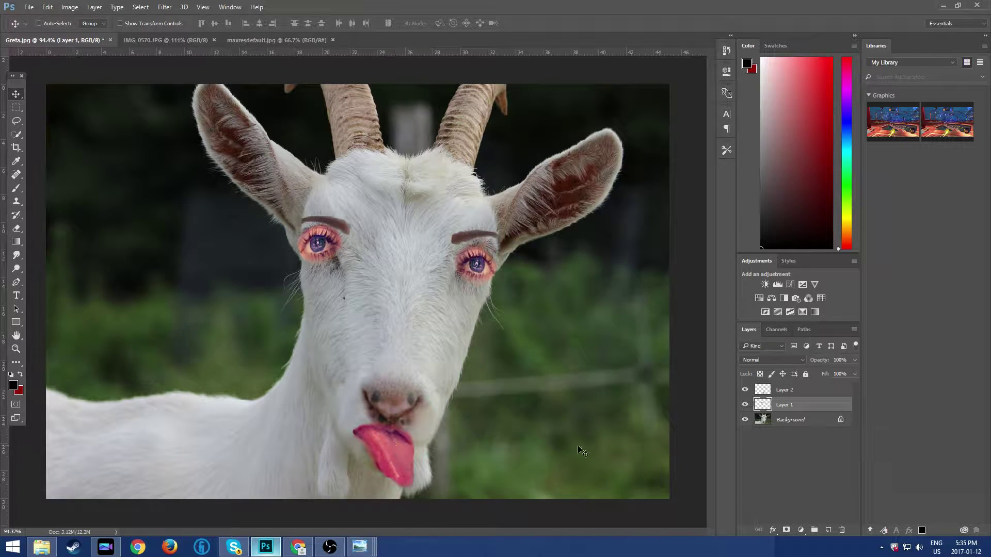
- Adjust the position of the pink tongue on Layer 2 over the goat's mouth
{"action": "left_click", "coordinate": [783, 391]}
{"action": "mouse_move", "coordinate": [386, 443]}
{"action": "left_mouse_down"}
{"action": "mouse_move", "coordinate": [395, 473]}
{"action": "mouse_move", "coordinate": [466, 451]}
{"action": "mouse_move", "coordinate": [500, 389]}
{"action": "mouse_move", "coordinate": [392, 415]}
{"action": "mouse_move", "coordinate": [384, 459]}
{"action": "left_mouse_up"}
{"action": "key", "text": "shift+Up"}
{"action": "key", "text": "shift+Up"}
{"action": "key", "text": "shift+Right"}
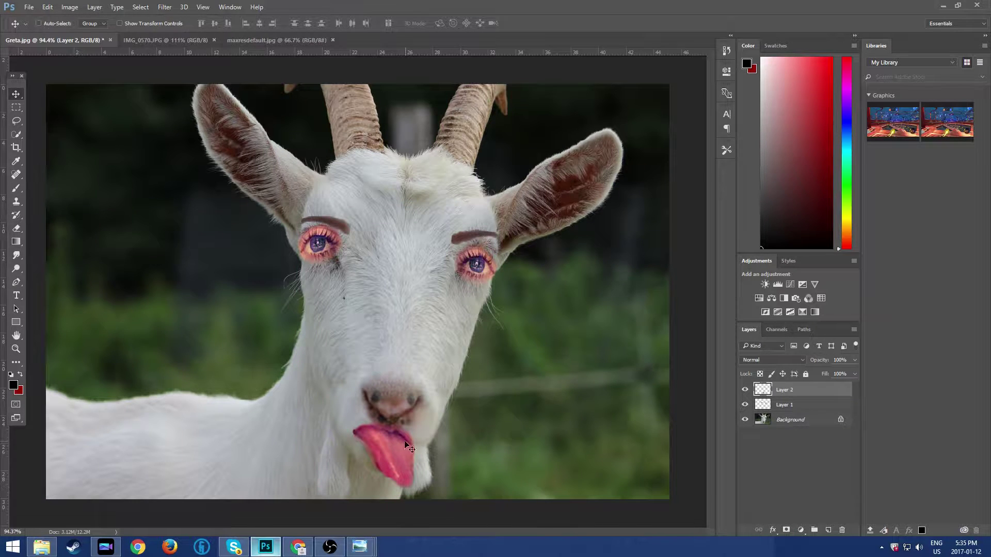
{"action": "left_click_drag", "start_coordinate": [396, 448], "coordinate": [395, 443]}
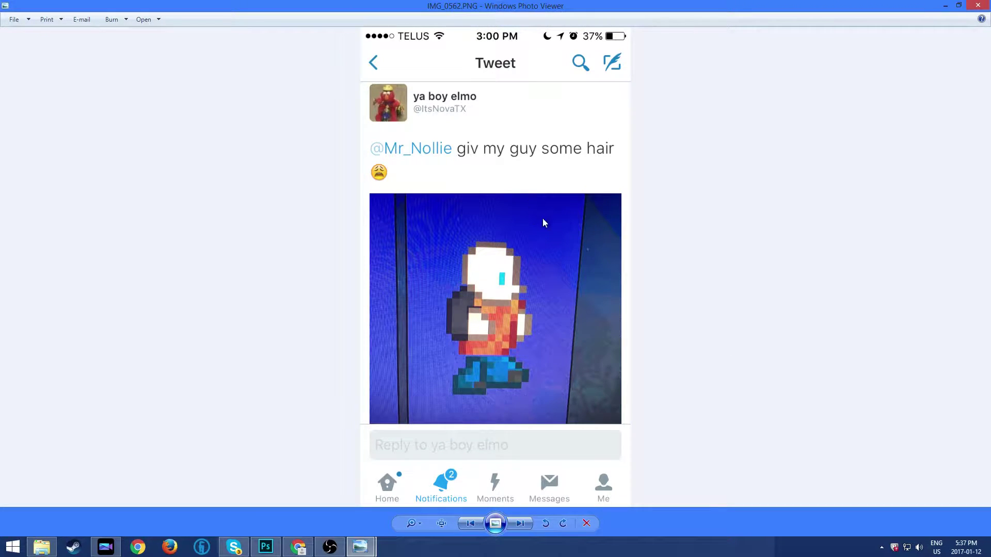
- Read the hair request in IMG_0562.PNG and the glasses and hat request in IMG_0599.PNG, examining both pictures up close
{"action": "scroll", "coordinate": [503, 309], "scroll_direction": "up", "scroll_amount": 4}
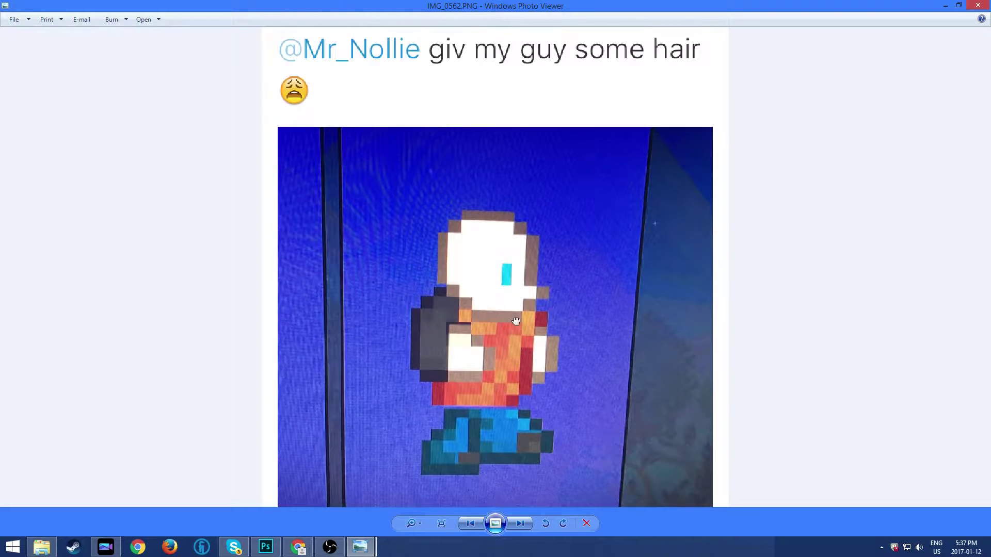
{"action": "scroll", "coordinate": [515, 336], "scroll_direction": "down", "scroll_amount": 4}
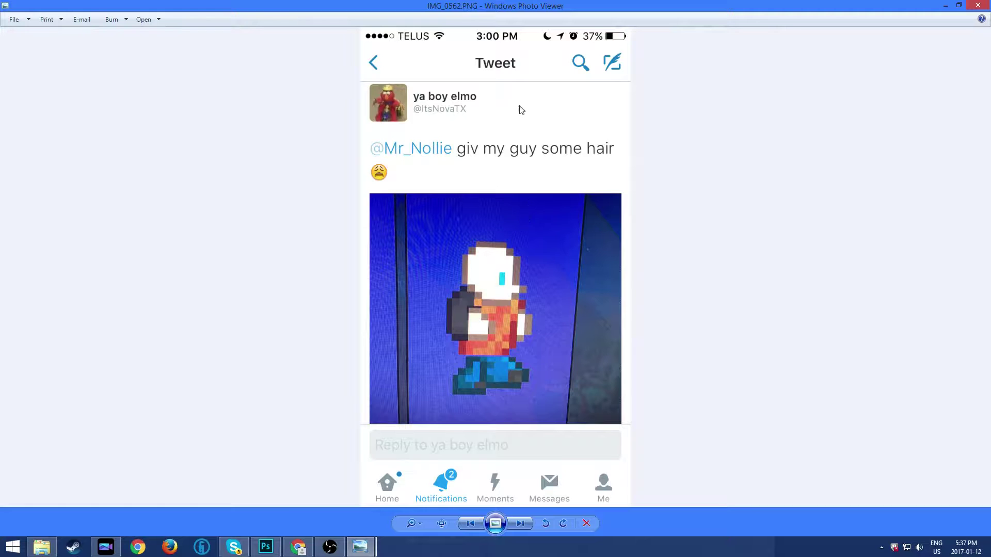
{"action": "key", "text": "Right"}
{"action": "key", "text": "Right"}
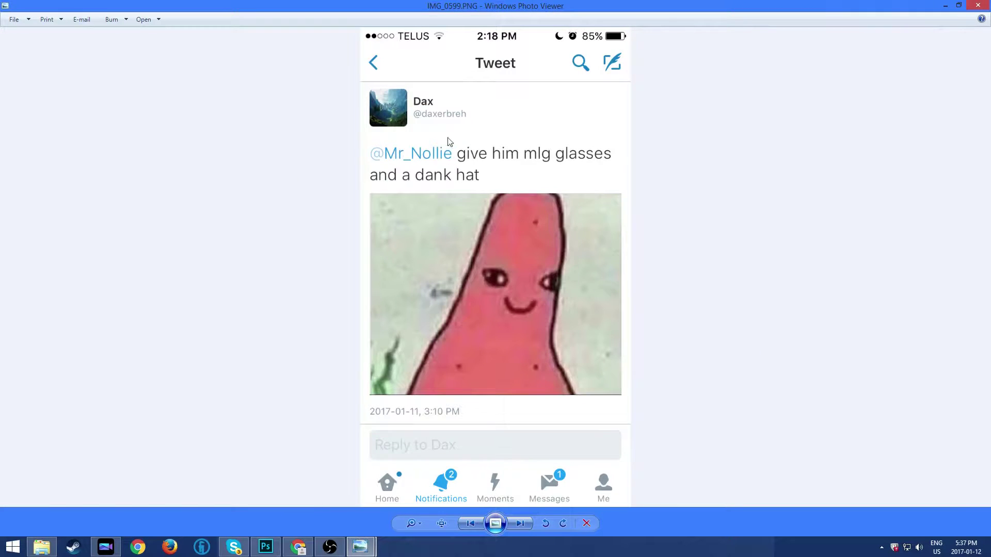
{"action": "scroll", "coordinate": [457, 140], "scroll_direction": "up", "scroll_amount": 3}
{"action": "scroll", "coordinate": [524, 168], "scroll_direction": "down", "scroll_amount": 3}
{"action": "scroll", "coordinate": [542, 247], "scroll_direction": "up", "scroll_amount": 3}
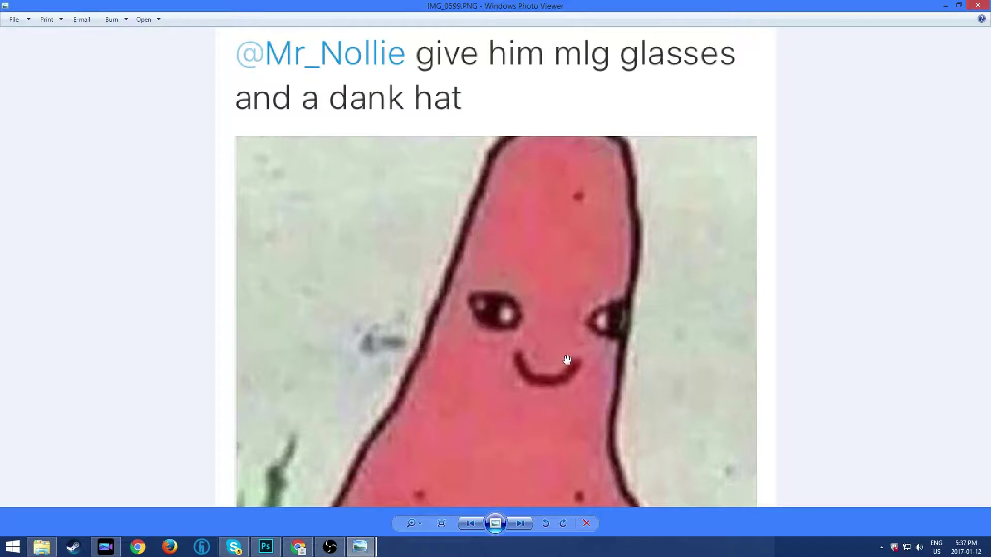
{"action": "scroll", "coordinate": [567, 360], "scroll_direction": "down", "scroll_amount": 3}
- Flip between the two request screenshots and their source pictures IMG_0600.JPG and IMG_0563.JPG
{"action": "key", "text": "Left"}
{"action": "key", "text": "Right"}
{"action": "key", "text": "Left"}
{"action": "key", "text": "Left"}
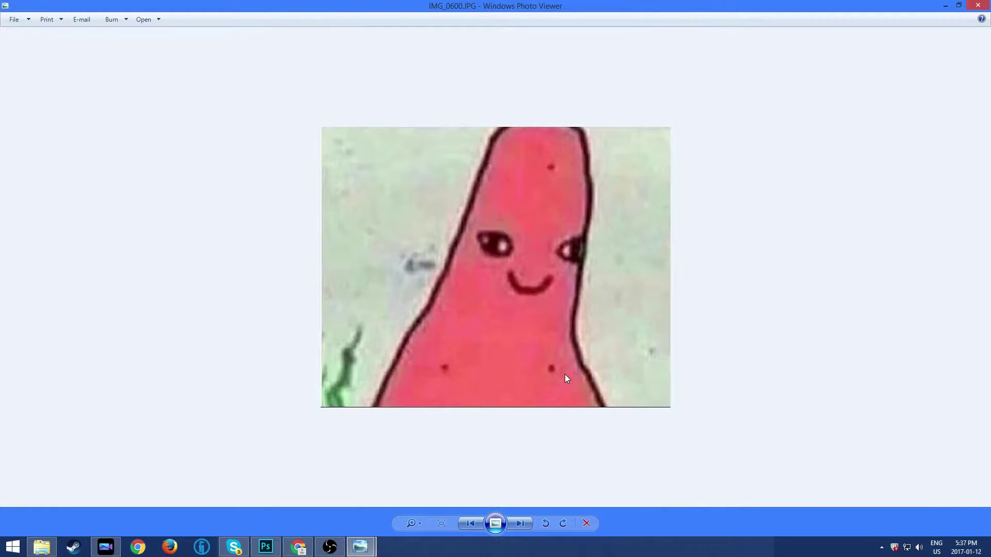
{"action": "key", "text": "Right"}
{"action": "key", "text": "Right"}
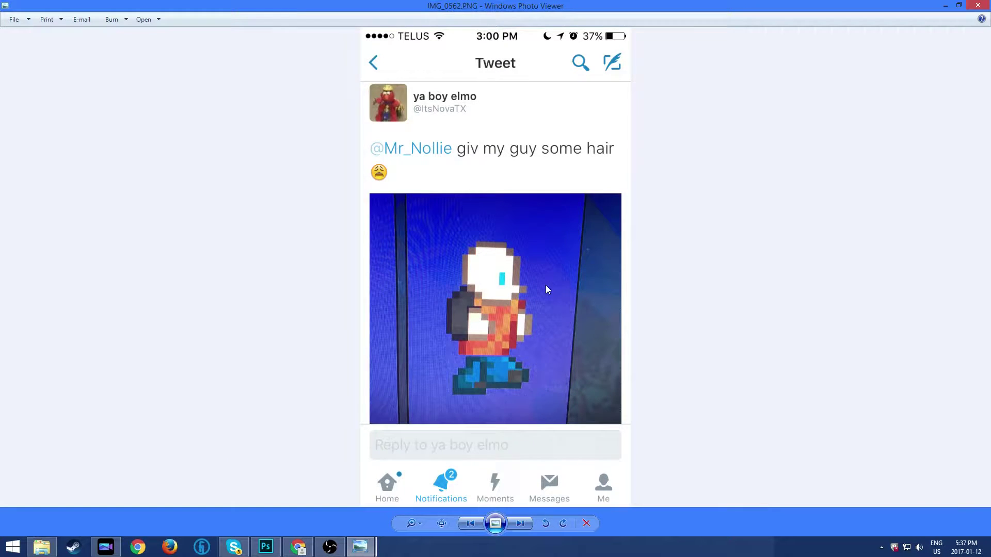
{"action": "key", "text": "Right"}
{"action": "key", "text": "Right"}
{"action": "key", "text": "Right"}
{"action": "key", "text": "Left"}
{"action": "key", "text": "Left"}
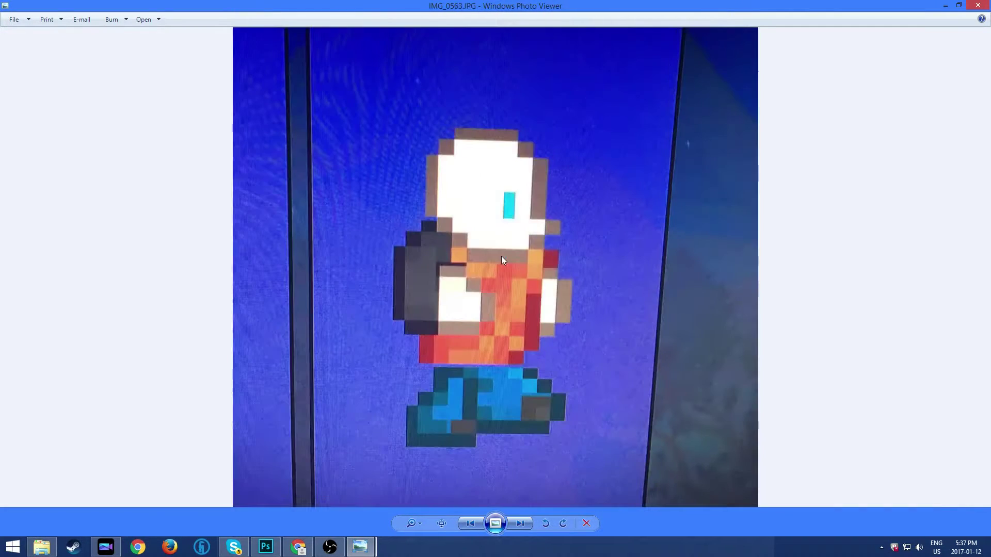
{"action": "key", "text": "Left"}
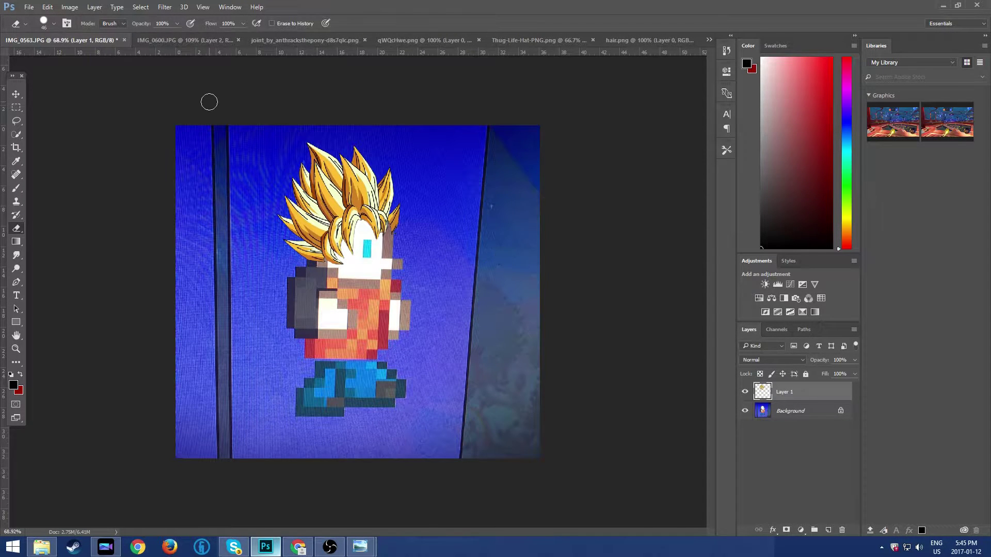
- Unlock the Background of IMG_0563.JPG, the picture with the spiky hair, so it becomes a regular layer
{"action": "left_click", "coordinate": [178, 40]}
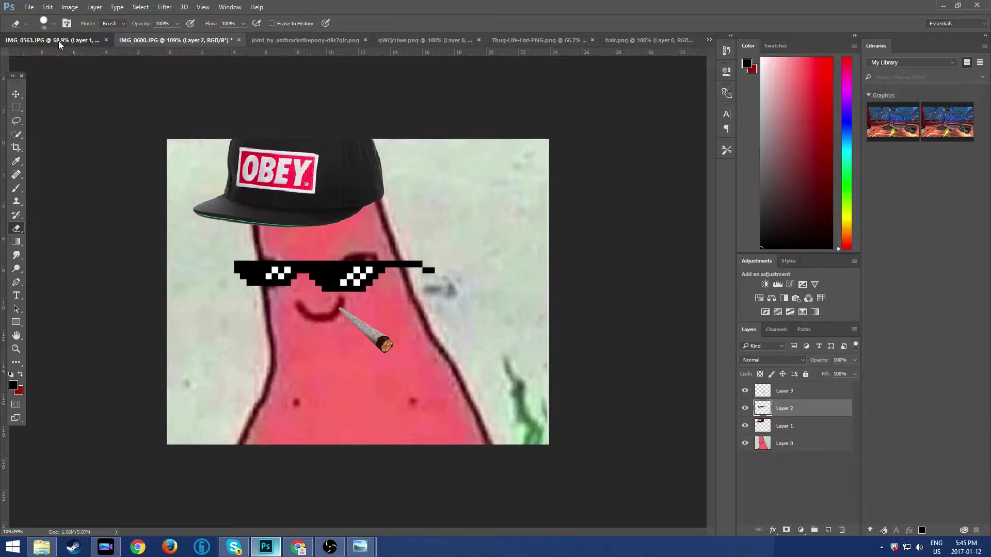
{"action": "left_click", "coordinate": [58, 42]}
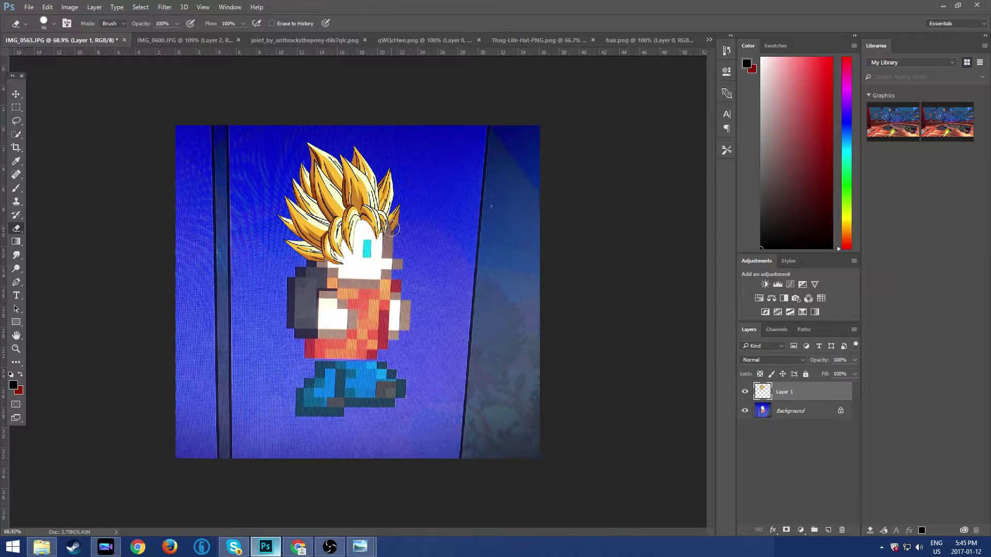
{"action": "left_click_drag", "start_coordinate": [842, 410], "coordinate": [843, 532]}
- Apply a Gaussian Blur with a radius of 1.9 pixels to the OBEY cap on Layer 1 of IMG_0600.JPG
{"action": "left_click", "coordinate": [147, 40]}
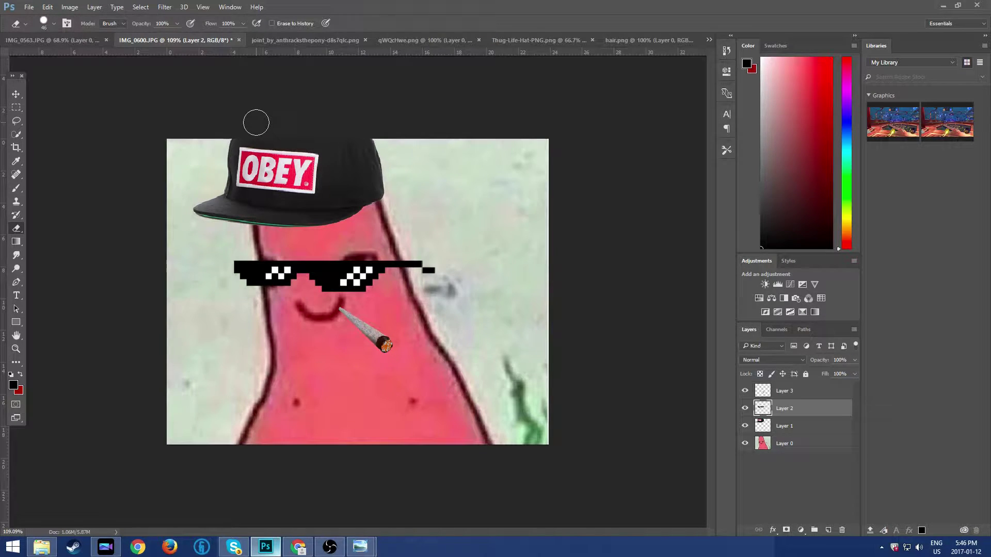
{"action": "left_click", "coordinate": [796, 427]}
{"action": "left_click", "coordinate": [165, 7]}
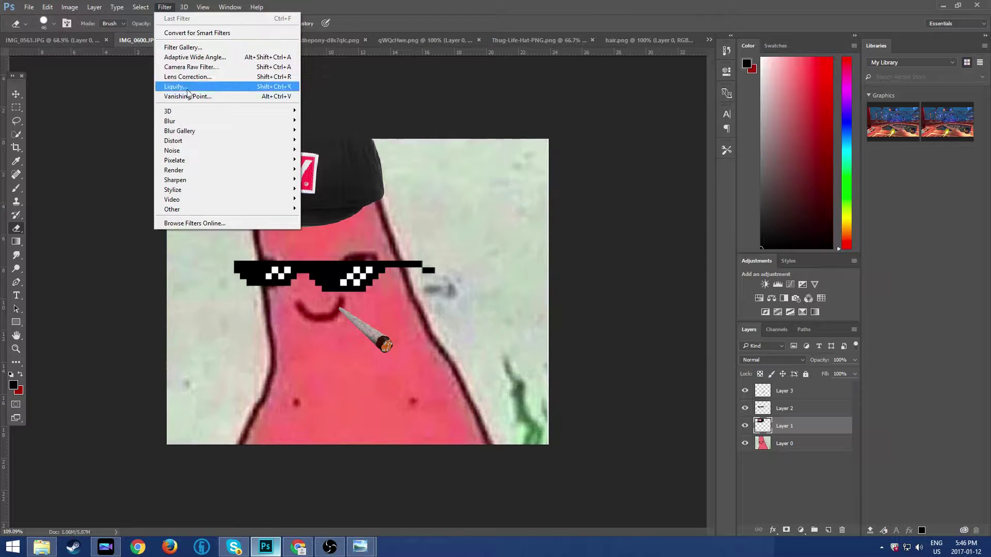
{"action": "mouse_move", "coordinate": [171, 121]}
{"action": "left_click", "coordinate": [323, 159]}
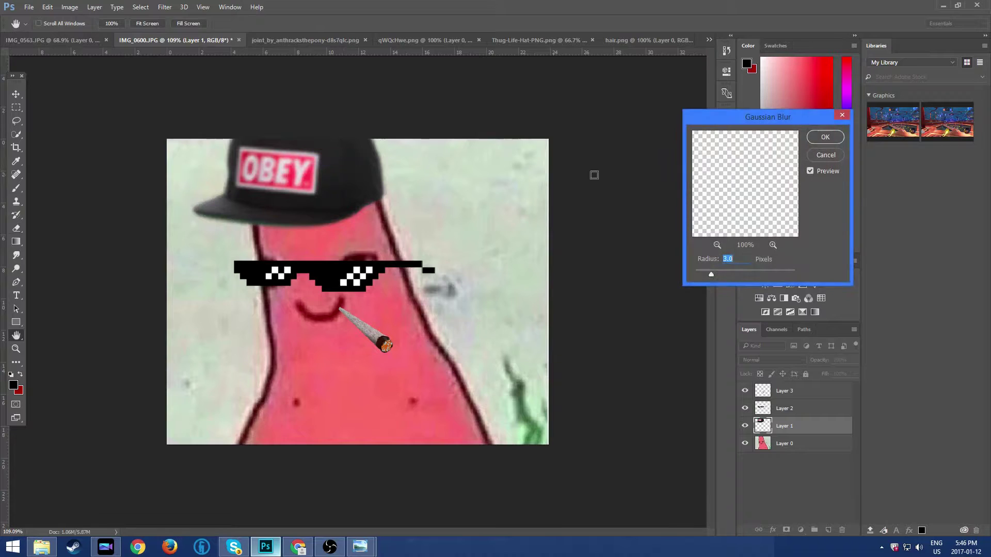
{"action": "left_click", "coordinate": [701, 274]}
{"action": "left_click_drag", "start_coordinate": [703, 276], "coordinate": [704, 275]}
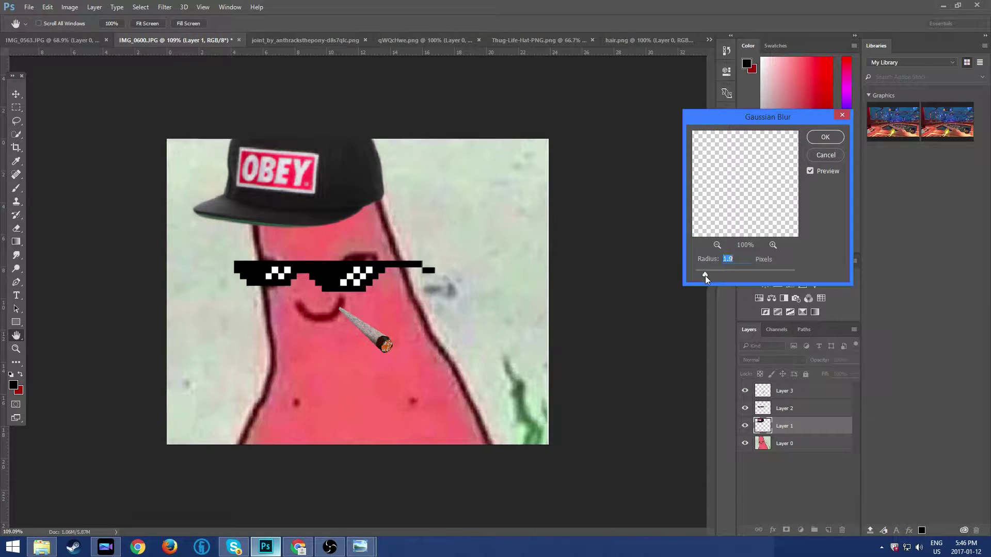
{"action": "left_click", "coordinate": [825, 137]}
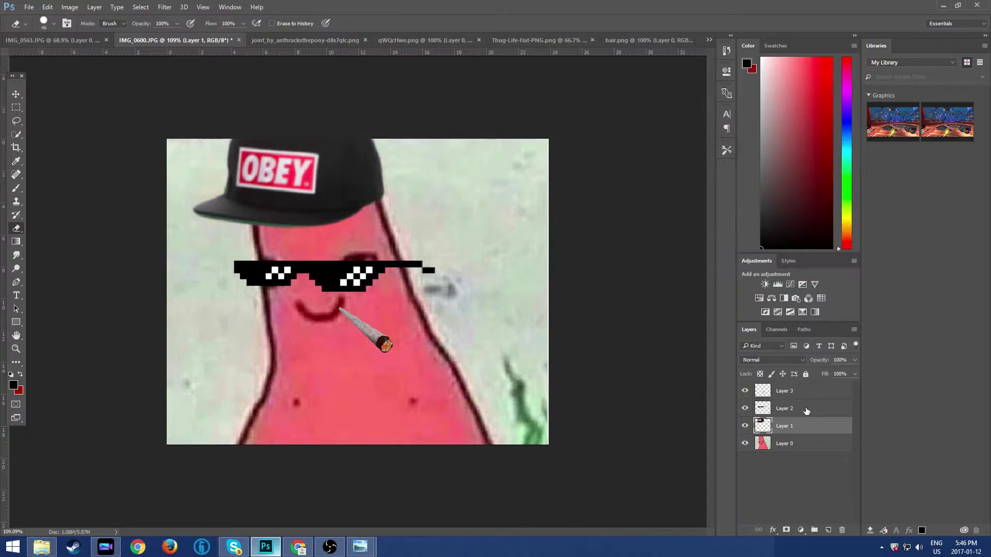
- Repeat the same Gaussian Blur on the pixel sunglasses on Layer 2 and the joint on Layer 3
{"action": "left_click", "coordinate": [795, 409]}
{"action": "left_click", "coordinate": [164, 7]}
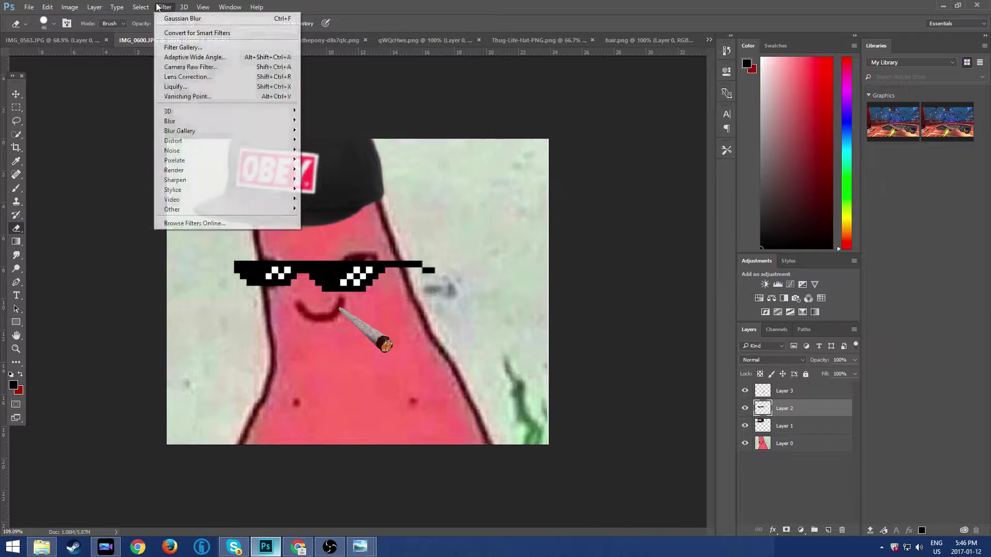
{"action": "key", "text": "Escape"}
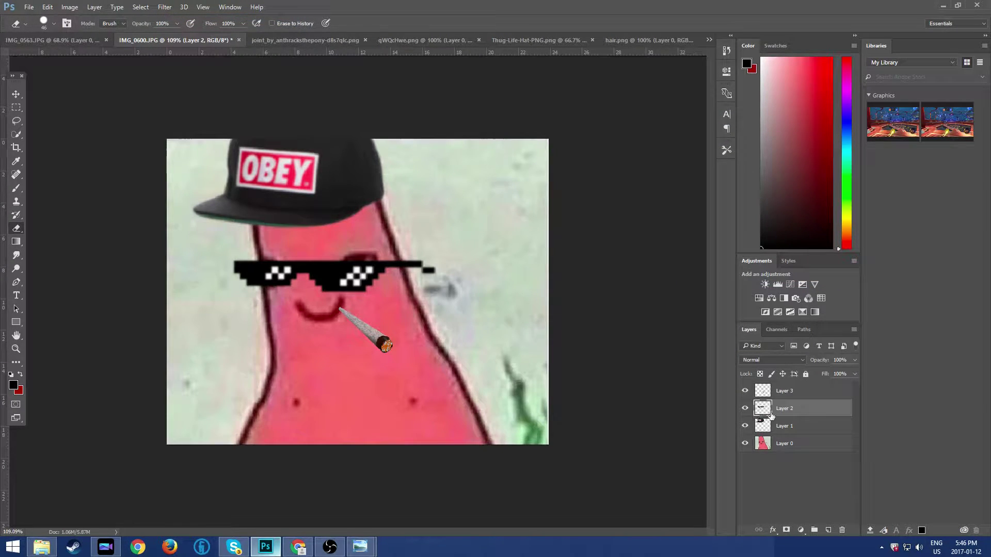
{"action": "left_click", "coordinate": [788, 392]}
{"action": "left_click", "coordinate": [165, 7]}
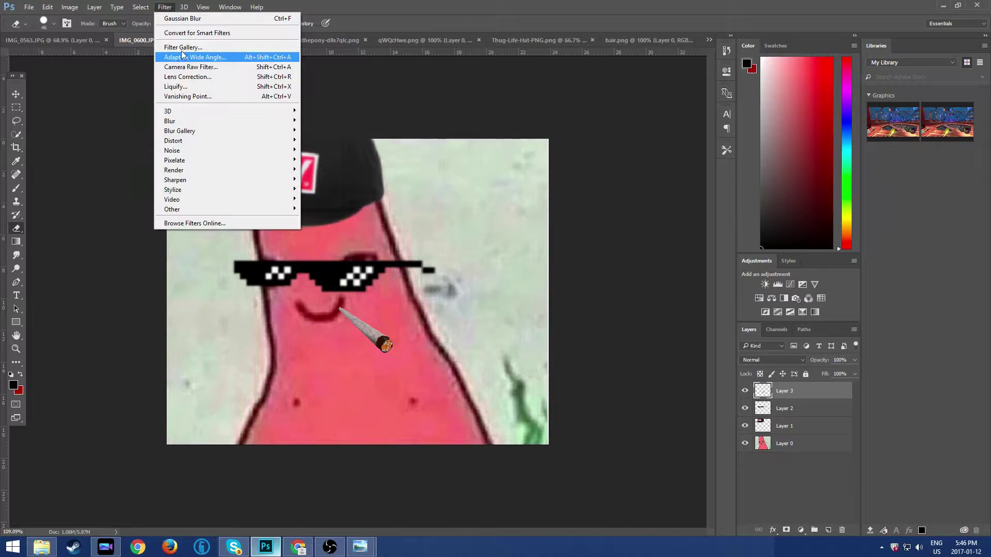
{"action": "left_click", "coordinate": [166, 18]}
{"action": "left_click", "coordinate": [164, 7]}
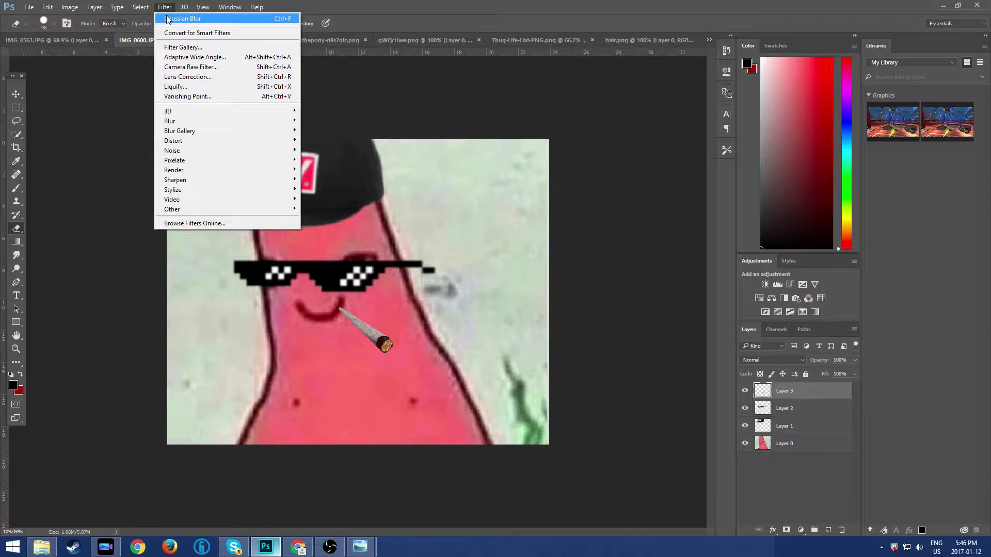
{"action": "left_click", "coordinate": [166, 19]}
- Inspect the blurred accessories in IMG_0600.JPG and the spiky golden hair in IMG_0563.JPG at different sizes
{"action": "scroll", "coordinate": [298, 289], "scroll_direction": "up", "scroll_amount": 4}
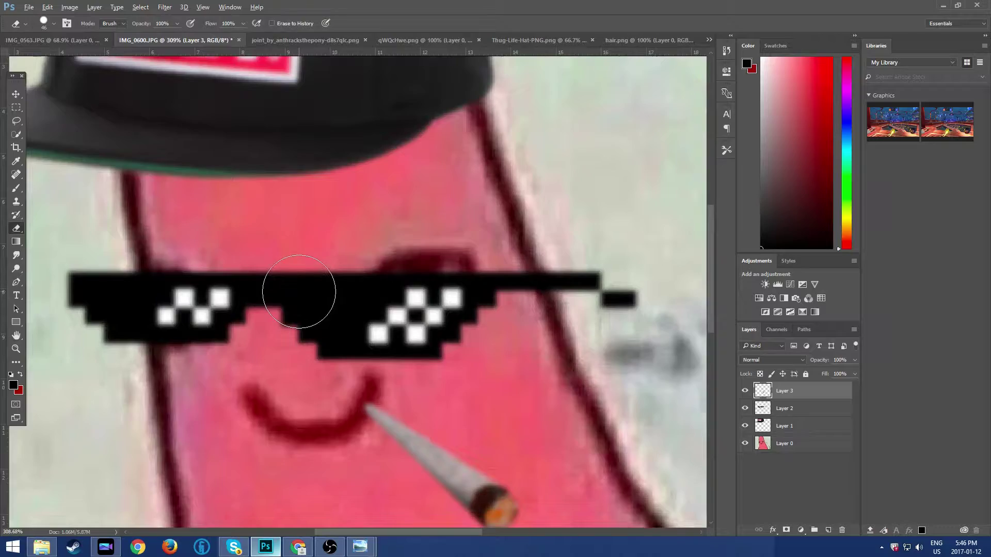
{"action": "scroll", "coordinate": [299, 292], "scroll_direction": "down", "scroll_amount": 3}
{"action": "scroll", "coordinate": [299, 291], "scroll_direction": "down", "scroll_amount": 2}
{"action": "scroll", "coordinate": [289, 299], "scroll_direction": "up", "scroll_amount": 1}
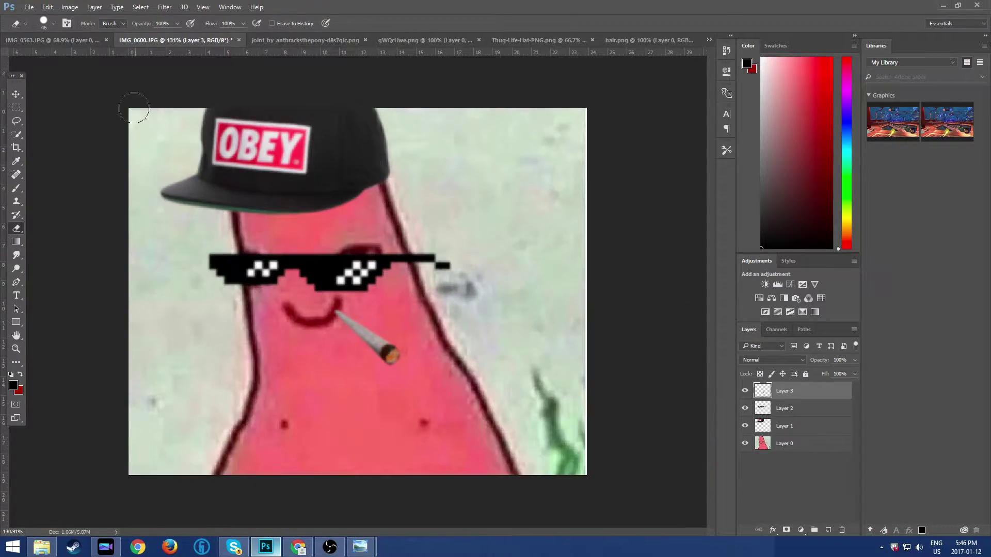
{"action": "left_click", "coordinate": [44, 39]}
{"action": "scroll", "coordinate": [302, 237], "scroll_direction": "up", "scroll_amount": 2}
{"action": "scroll", "coordinate": [313, 114], "scroll_direction": "down", "scroll_amount": 4}
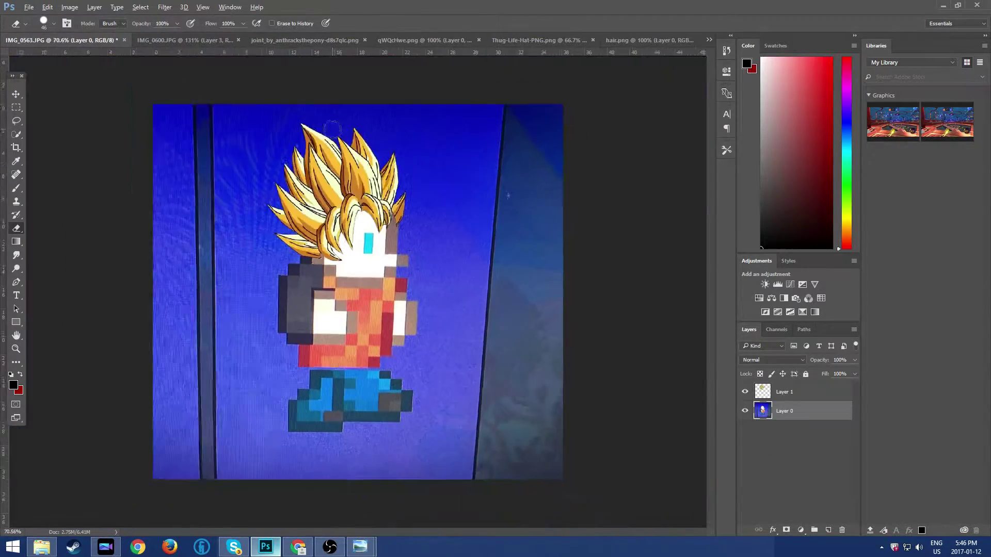
{"action": "scroll", "coordinate": [313, 114], "scroll_direction": "up", "scroll_amount": 3}
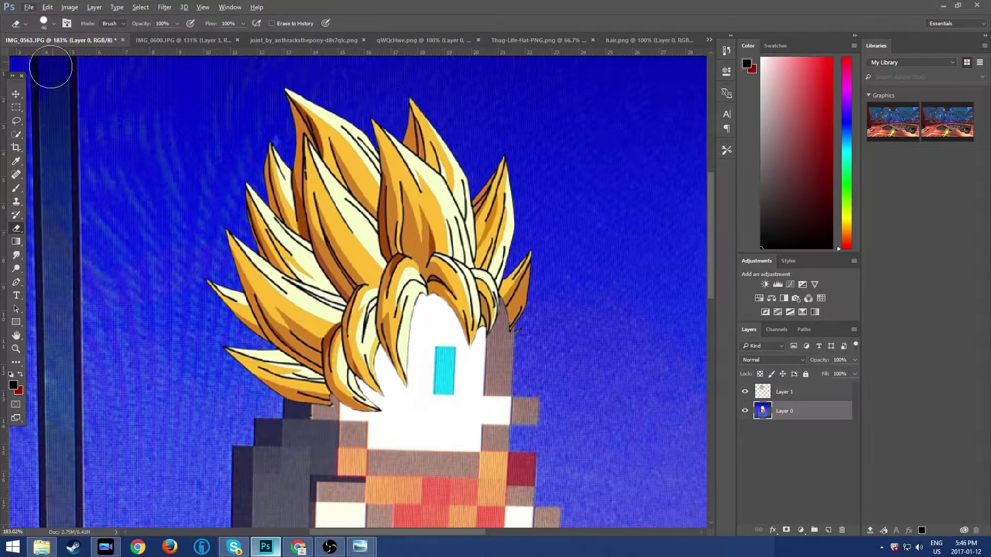
- Switch to the Brush tool and look through the available brush presets
{"action": "left_click", "coordinate": [16, 190]}
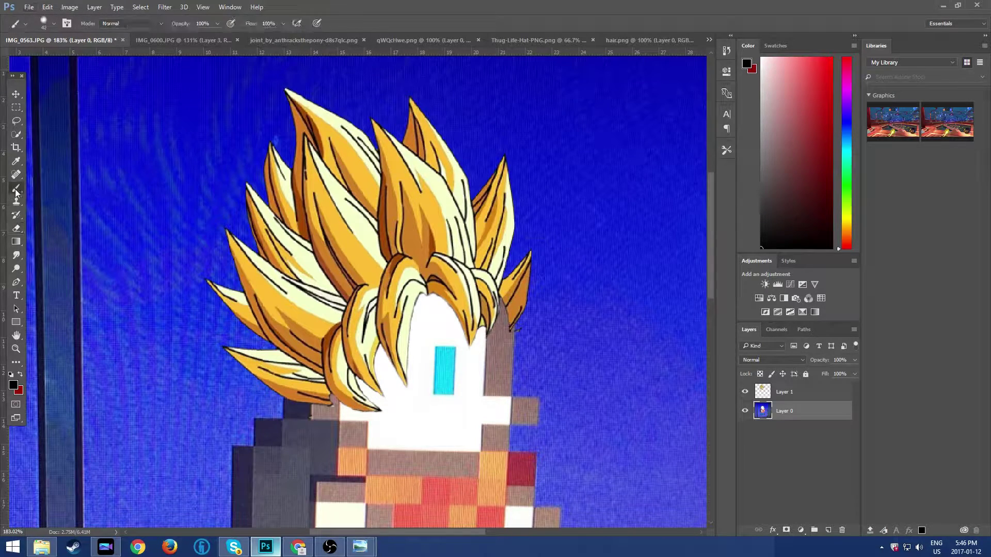
{"action": "left_click", "coordinate": [54, 24]}
{"action": "scroll", "coordinate": [72, 156], "scroll_direction": "down", "scroll_amount": 8}
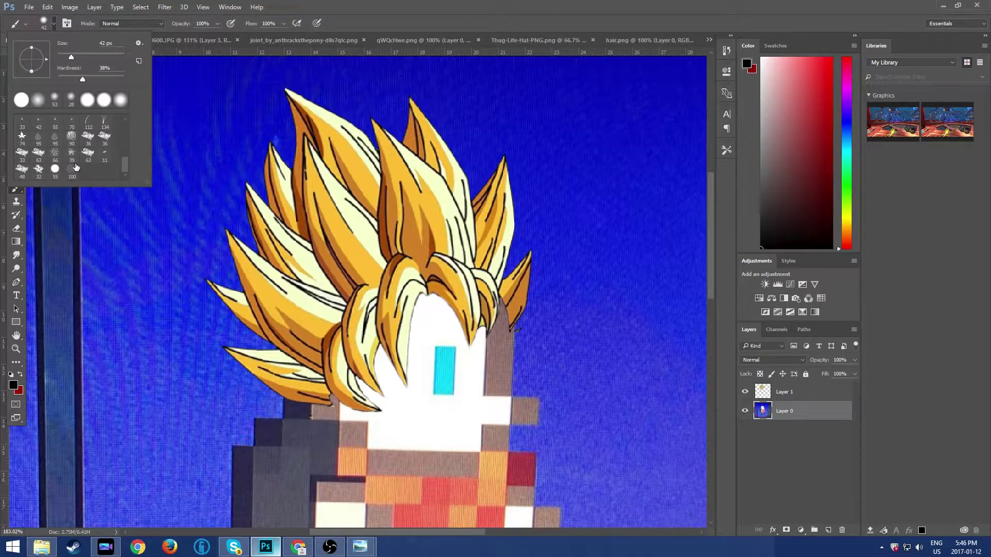
{"action": "key", "text": "Escape"}
- Examine the golden hair in IMG_0563.JPG closely and compare the picture with the finished composite in IMG_0600.JPG
{"action": "scroll", "coordinate": [386, 258], "scroll_direction": "up", "scroll_amount": 4}
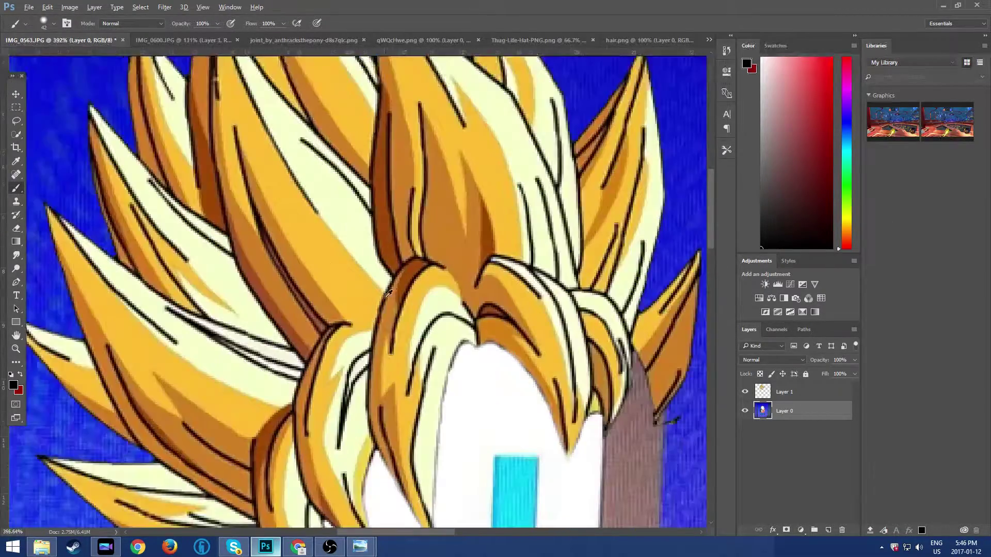
{"action": "scroll", "coordinate": [388, 293], "scroll_direction": "down", "scroll_amount": 6}
{"action": "scroll", "coordinate": [258, 155], "scroll_direction": "up", "scroll_amount": 1}
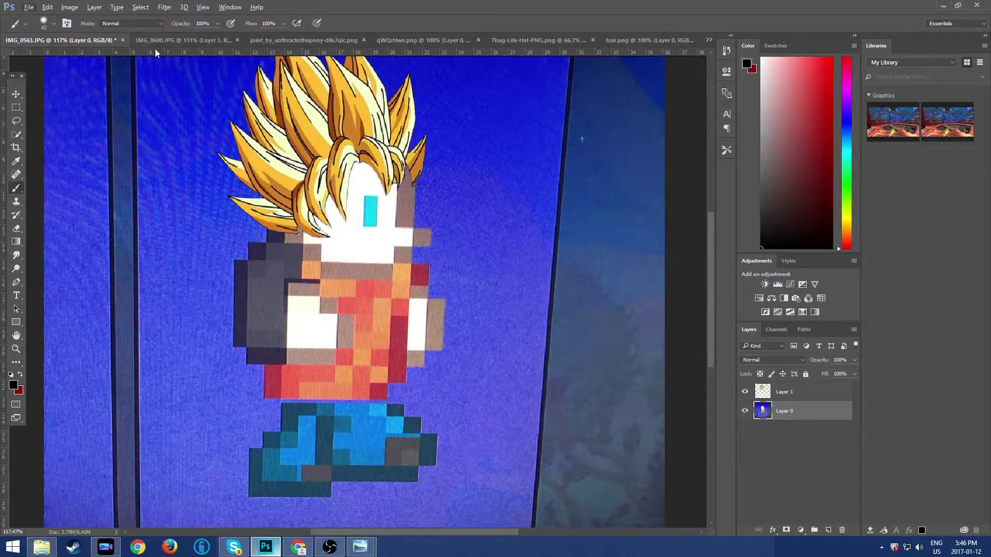
{"action": "left_click", "coordinate": [152, 42]}
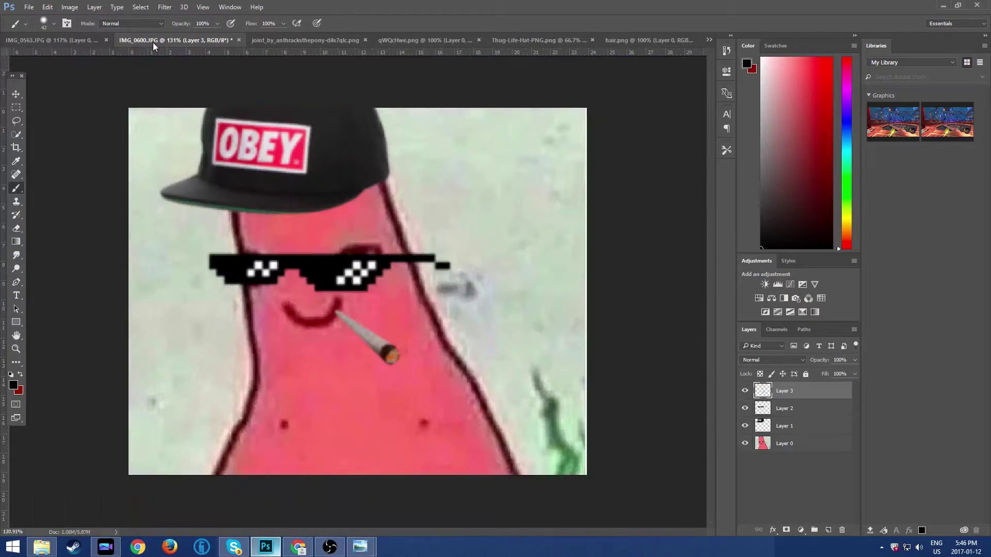
{"action": "left_click", "coordinate": [87, 42]}
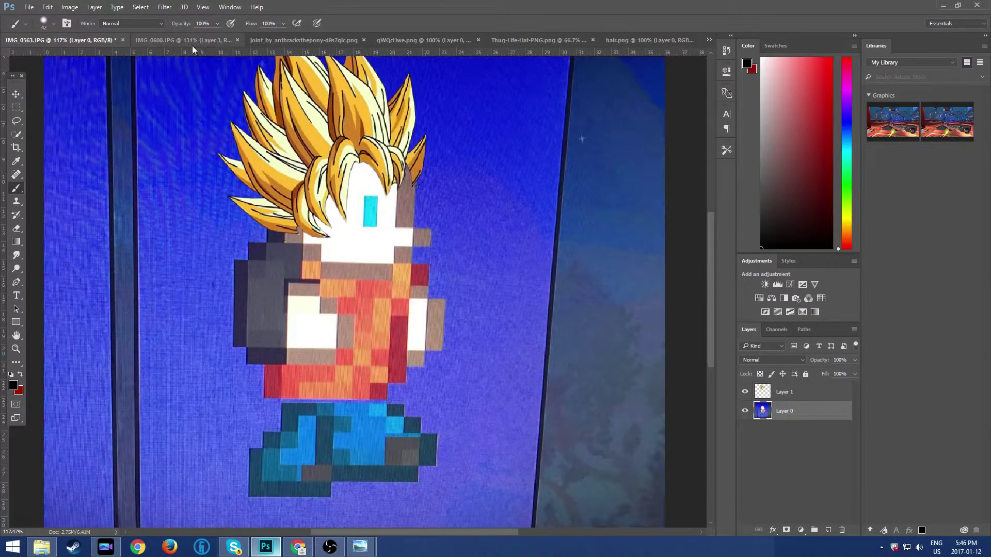
{"action": "scroll", "coordinate": [384, 137], "scroll_direction": "down", "scroll_amount": 1}
{"action": "scroll", "coordinate": [384, 137], "scroll_direction": "up", "scroll_amount": 4}
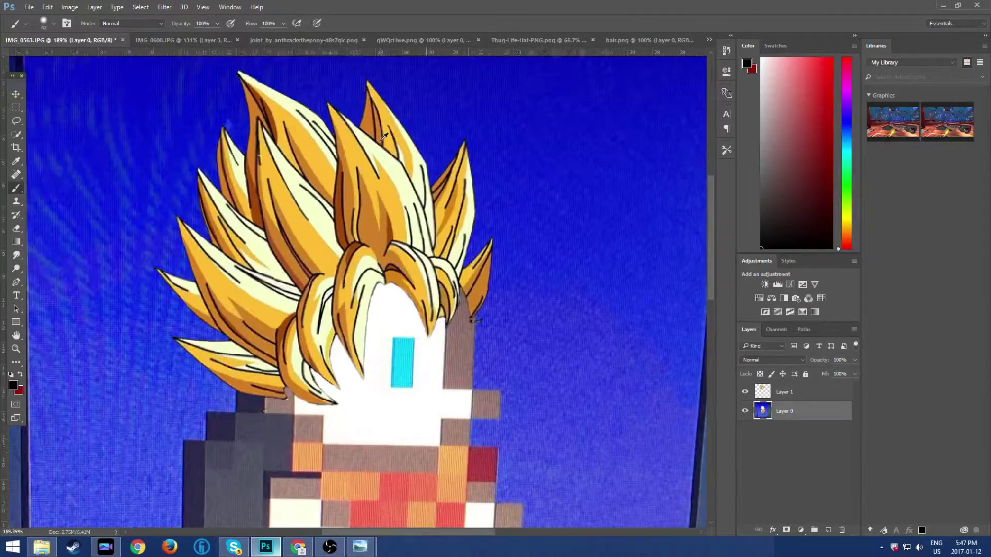
{"action": "scroll", "coordinate": [384, 137], "scroll_direction": "down", "scroll_amount": 3}
{"action": "scroll", "coordinate": [357, 117], "scroll_direction": "up", "scroll_amount": 3}
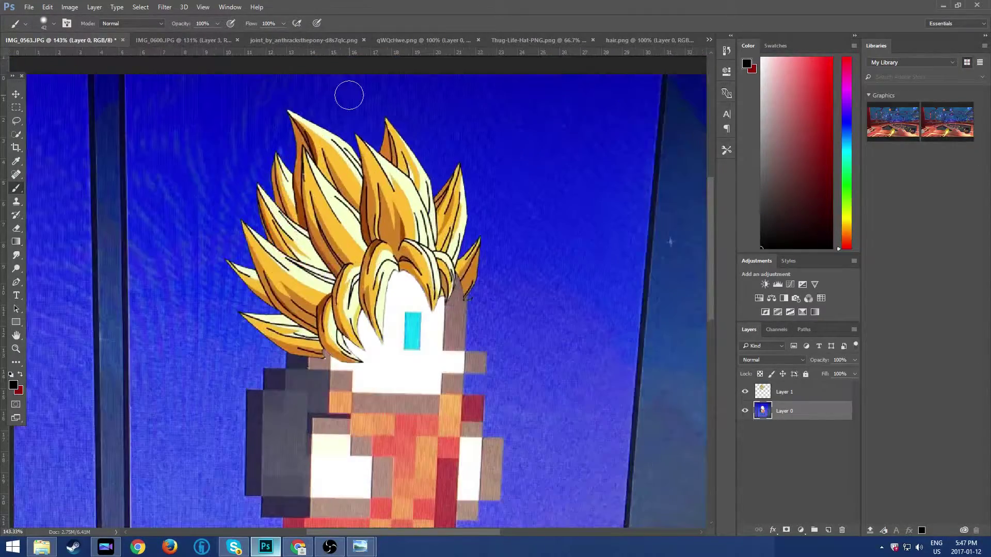
{"action": "left_click", "coordinate": [212, 41]}
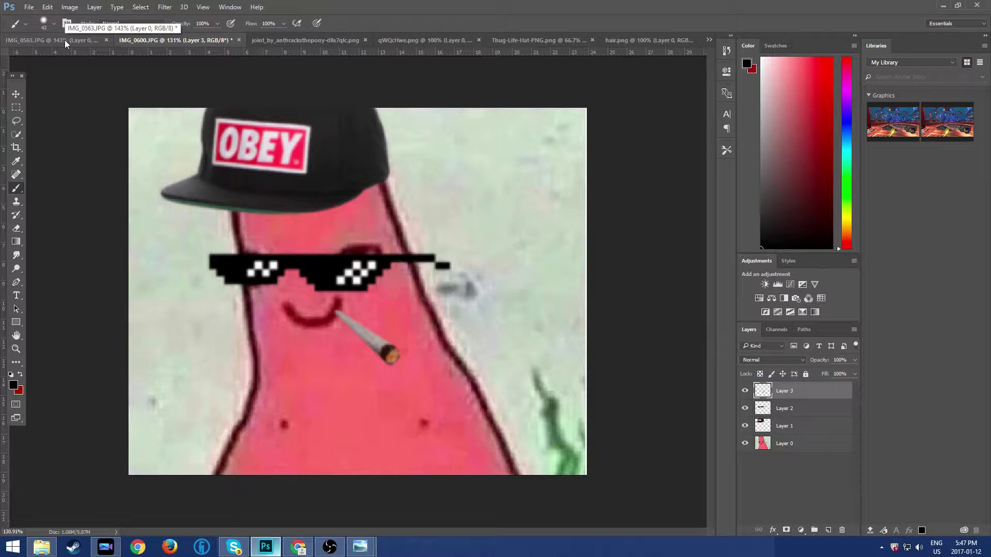
{"action": "left_click", "coordinate": [64, 39]}
{"action": "left_click", "coordinate": [178, 46]}
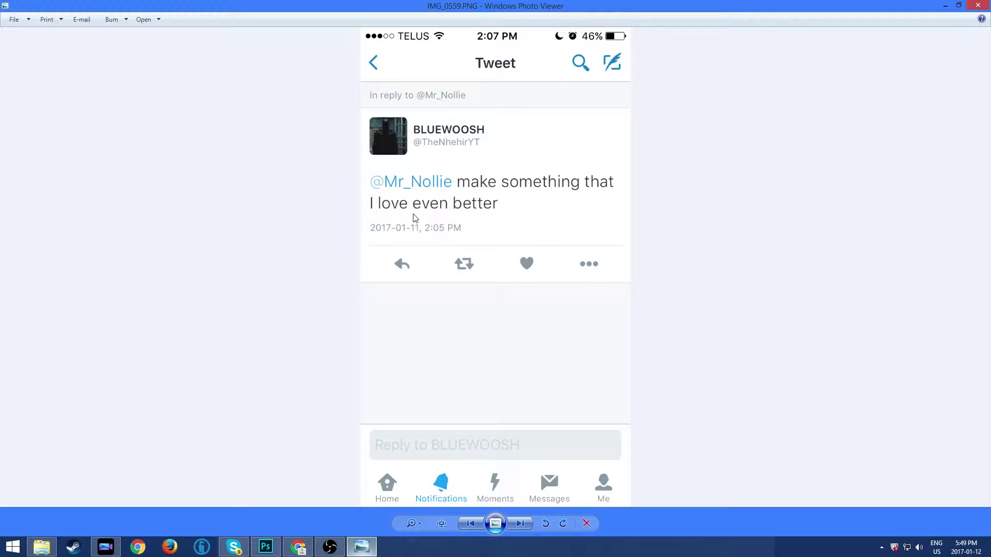
- Read the follower's request in IMG_0559.PNG and open one of the related images of the drummer photo
{"action": "scroll", "coordinate": [397, 229], "scroll_direction": "up", "scroll_amount": 5}
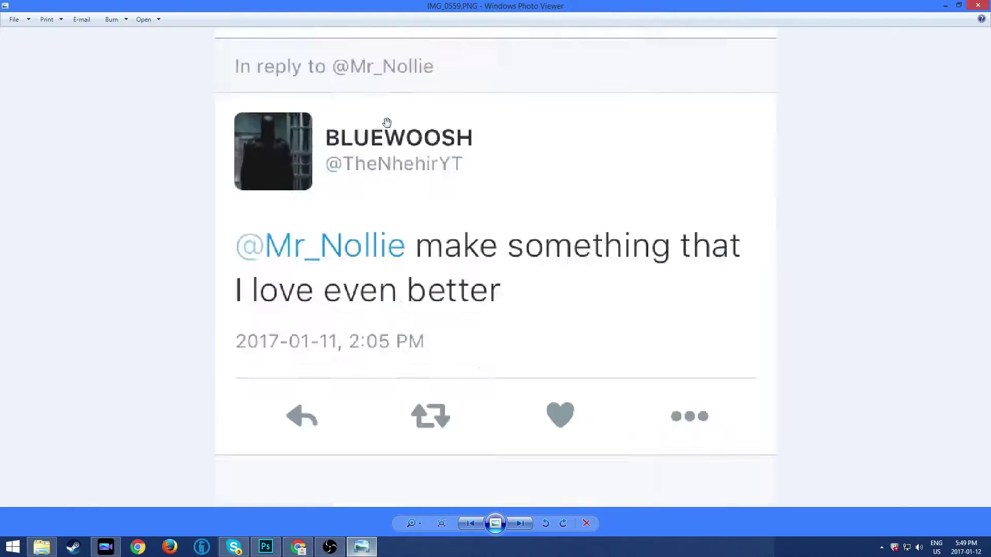
{"action": "left_click_drag", "start_coordinate": [133, 193], "coordinate": [345, 268]}
{"action": "scroll", "coordinate": [228, 292], "scroll_direction": "down", "scroll_amount": 5}
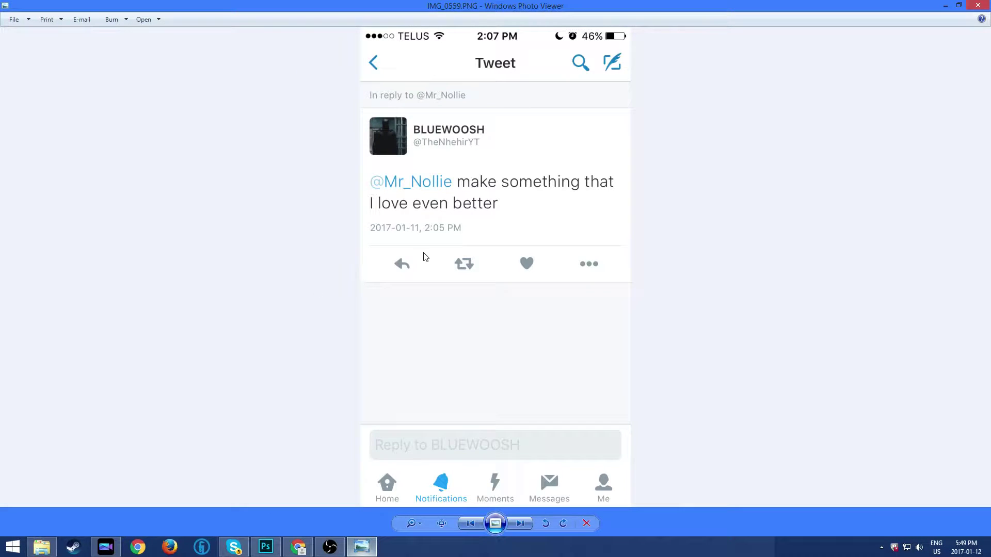
{"action": "scroll", "coordinate": [426, 257], "scroll_direction": "up", "scroll_amount": 2}
{"action": "scroll", "coordinate": [546, 235], "scroll_direction": "down", "scroll_amount": 2}
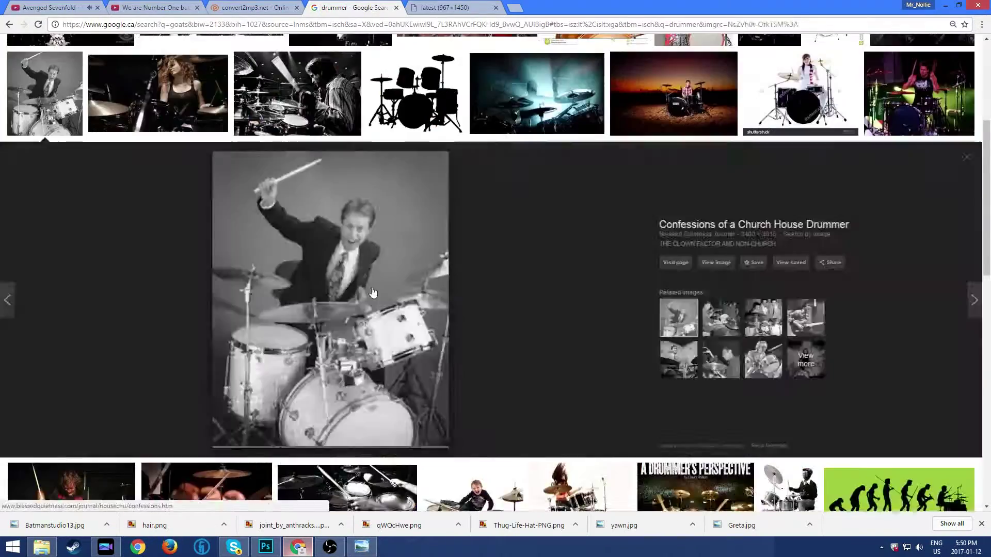
{"action": "left_click", "coordinate": [688, 367]}
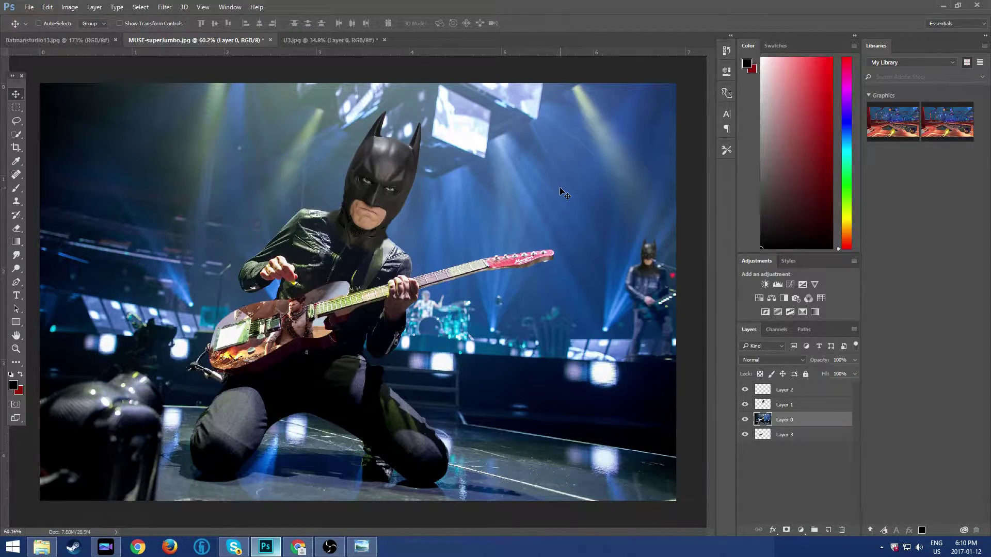
- Examine the Batman cowls and the artwork on the guitar body in MUSE-superJumbo.jpg, up close and as a whole
{"action": "scroll", "coordinate": [466, 163], "scroll_direction": "up", "scroll_amount": 3}
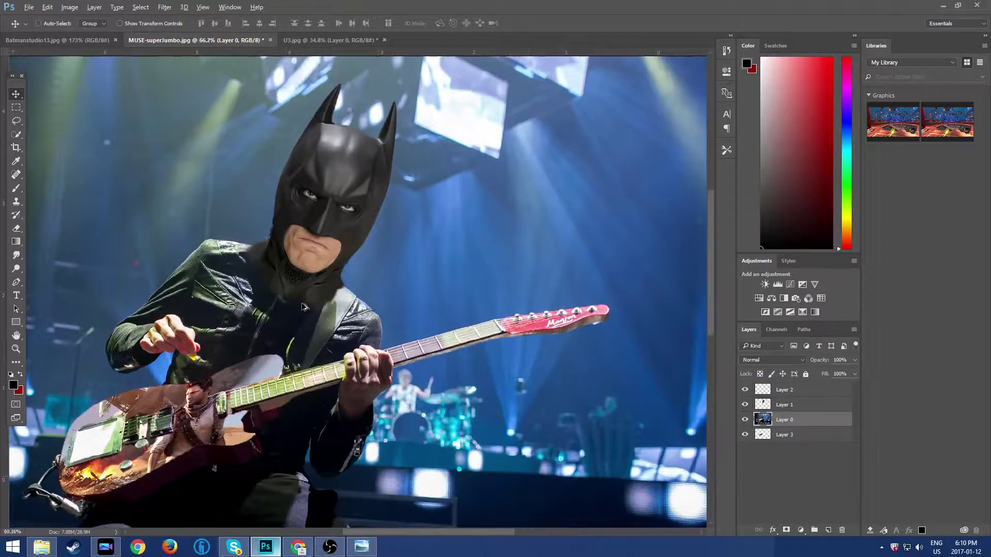
{"action": "scroll", "coordinate": [303, 308], "scroll_direction": "down", "scroll_amount": 5}
{"action": "scroll", "coordinate": [613, 271], "scroll_direction": "up", "scroll_amount": 10}
{"action": "scroll", "coordinate": [524, 320], "scroll_direction": "down", "scroll_amount": 12}
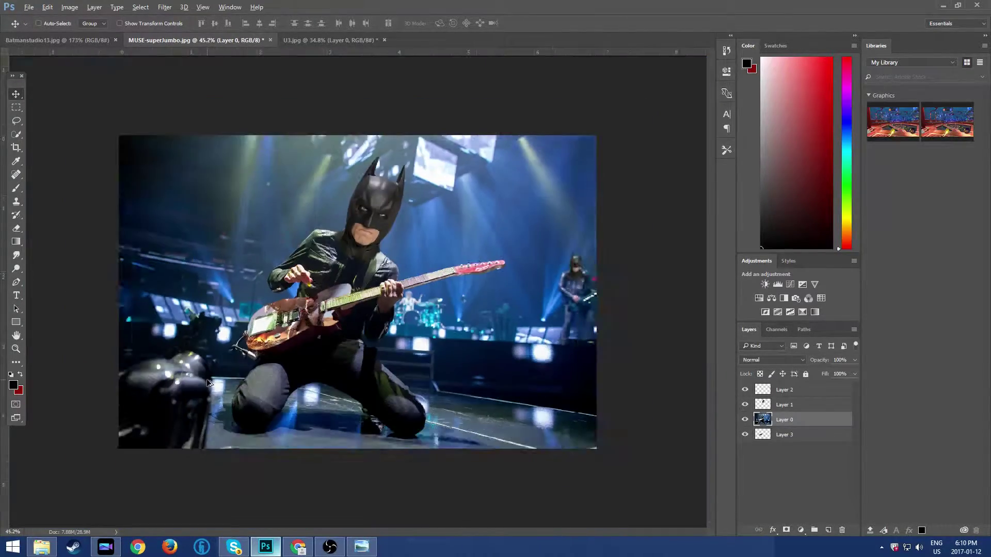
{"action": "scroll", "coordinate": [264, 326], "scroll_direction": "up", "scroll_amount": 8}
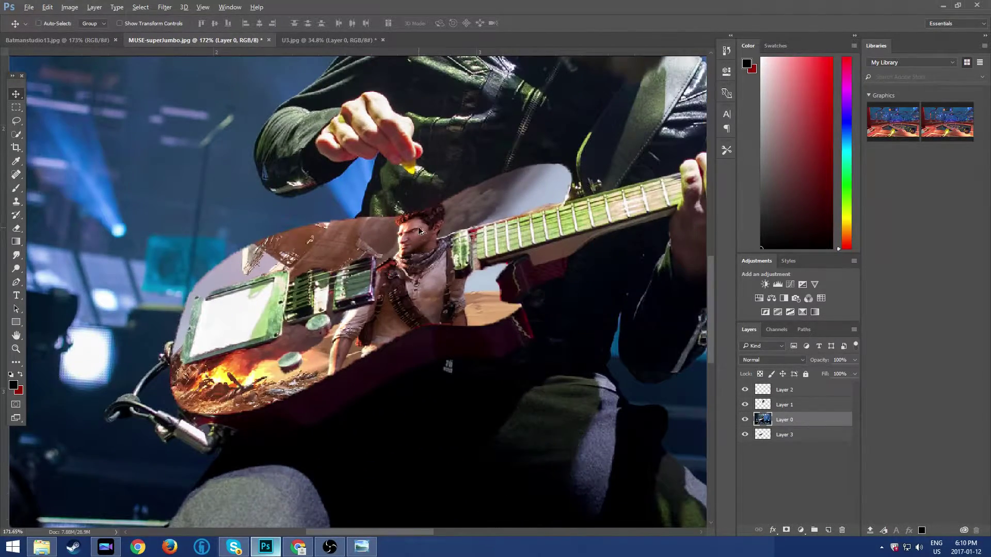
{"action": "scroll", "coordinate": [440, 266], "scroll_direction": "down", "scroll_amount": 6}
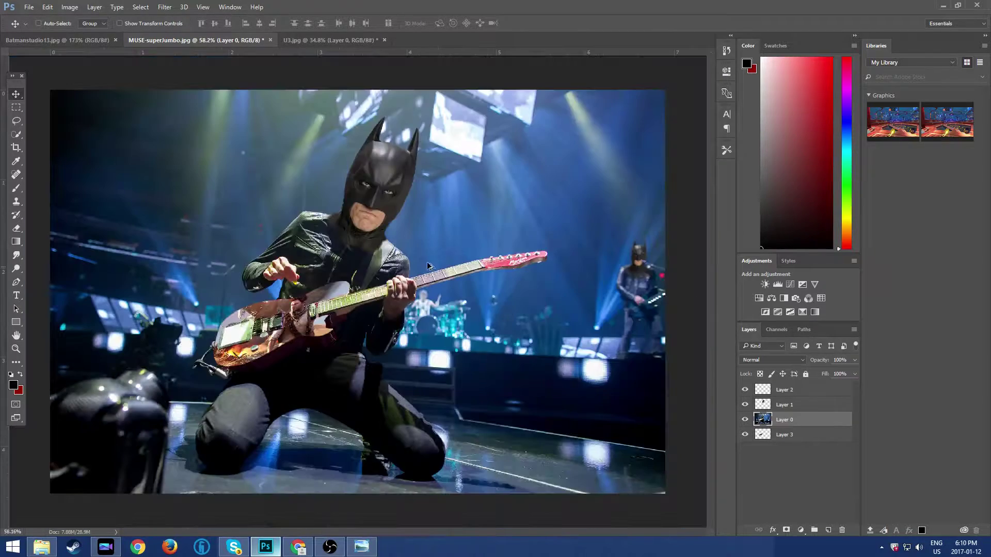
{"action": "scroll", "coordinate": [346, 275], "scroll_direction": "up", "scroll_amount": 3}
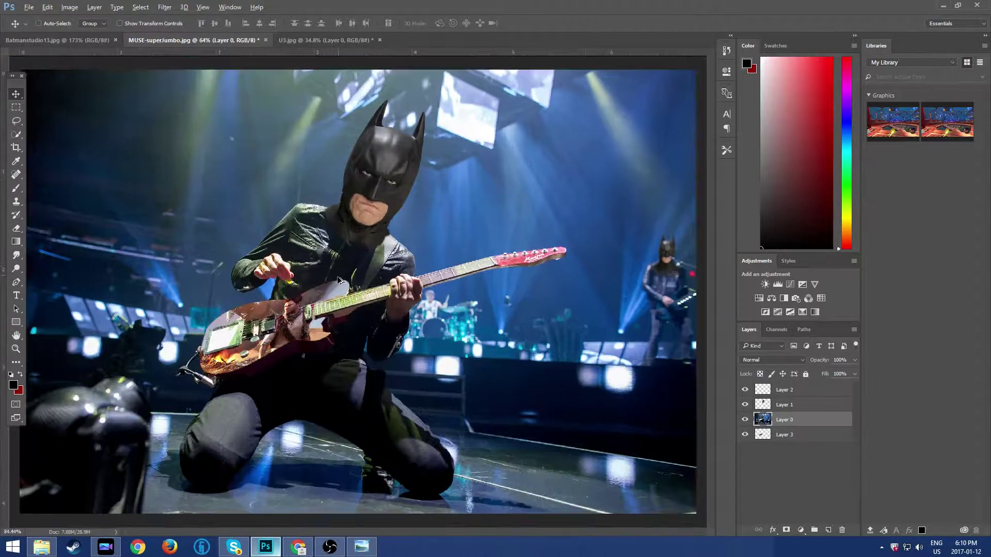
{"action": "scroll", "coordinate": [338, 281], "scroll_direction": "down", "scroll_amount": 2}
{"action": "scroll", "coordinate": [339, 280], "scroll_direction": "up", "scroll_amount": 2}
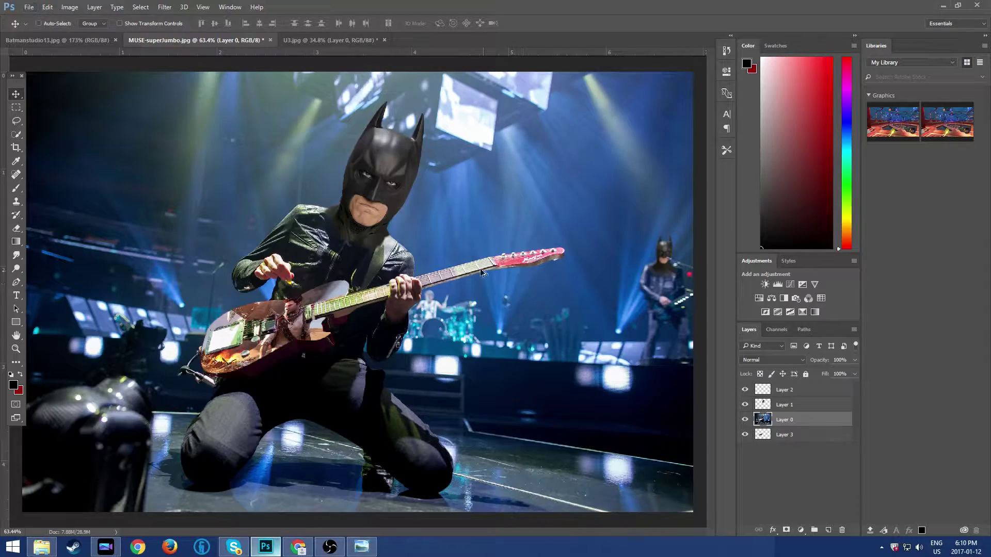
{"action": "scroll", "coordinate": [339, 281], "scroll_direction": "up", "scroll_amount": 6}
{"action": "scroll", "coordinate": [303, 367], "scroll_direction": "down", "scroll_amount": 6}
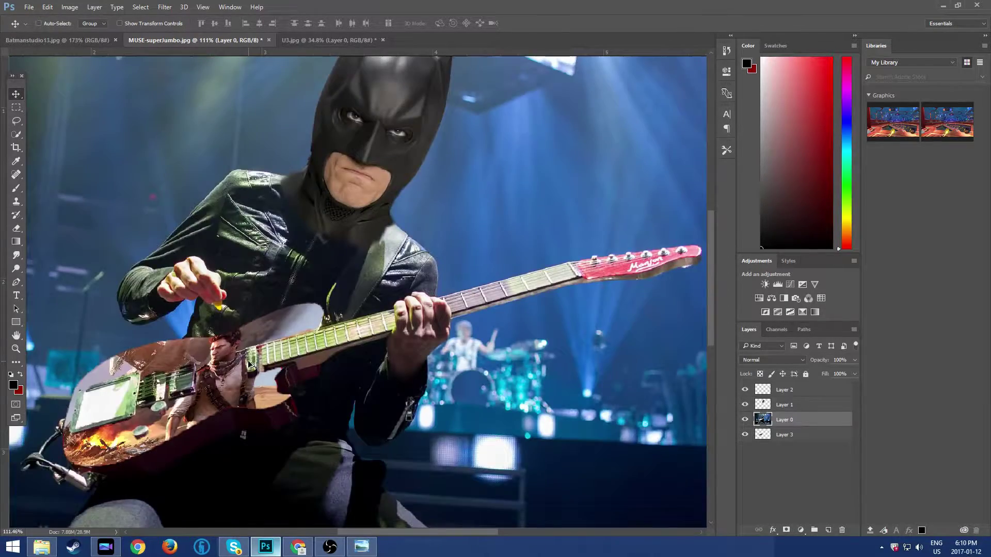
{"action": "scroll", "coordinate": [292, 193], "scroll_direction": "up", "scroll_amount": 2}
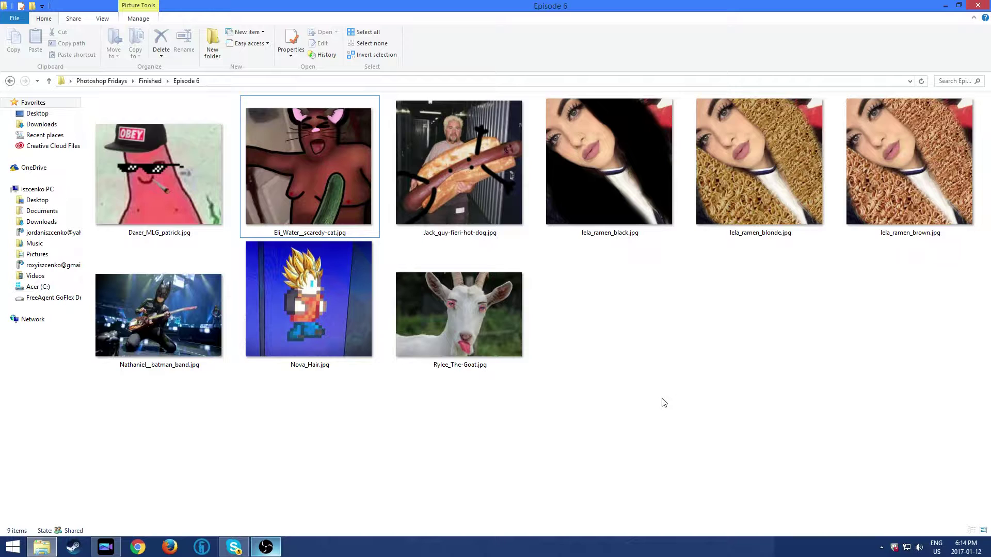
- Open the finished starfish picture from the Episode 6 folder, then view the scaredy-cat and hot dog edits closely
{"action": "double_click", "coordinate": [175, 169]}
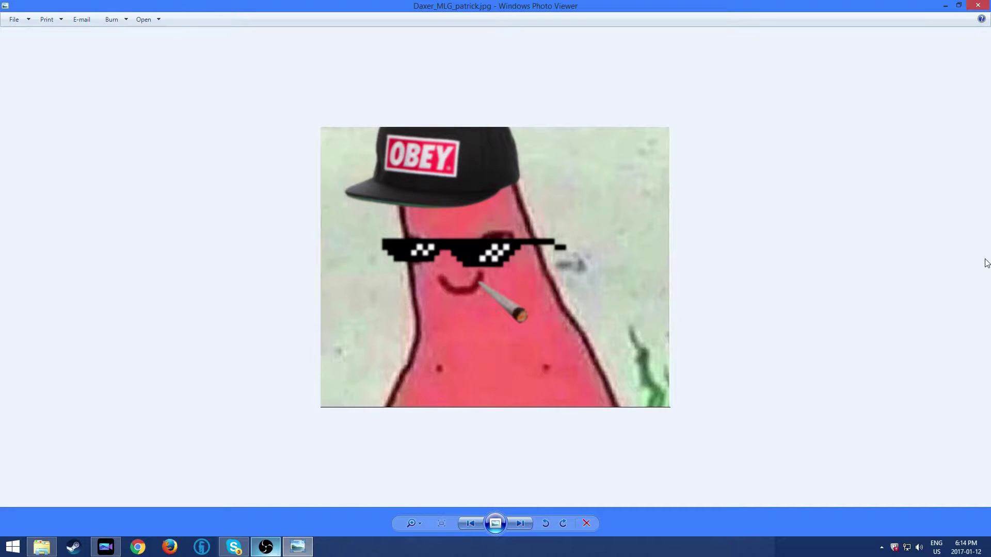
{"action": "key", "text": "Right"}
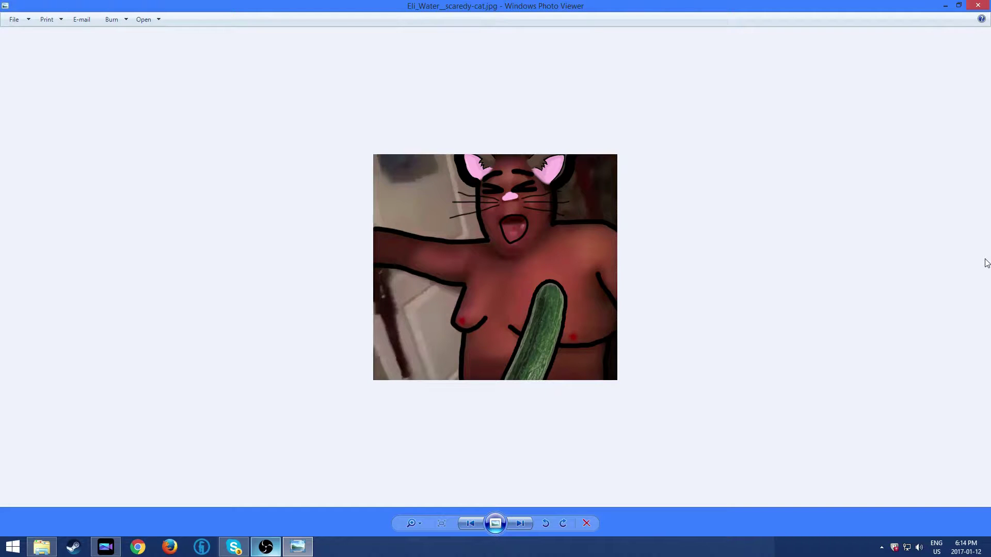
{"action": "scroll", "coordinate": [542, 237], "scroll_direction": "up", "scroll_amount": 2}
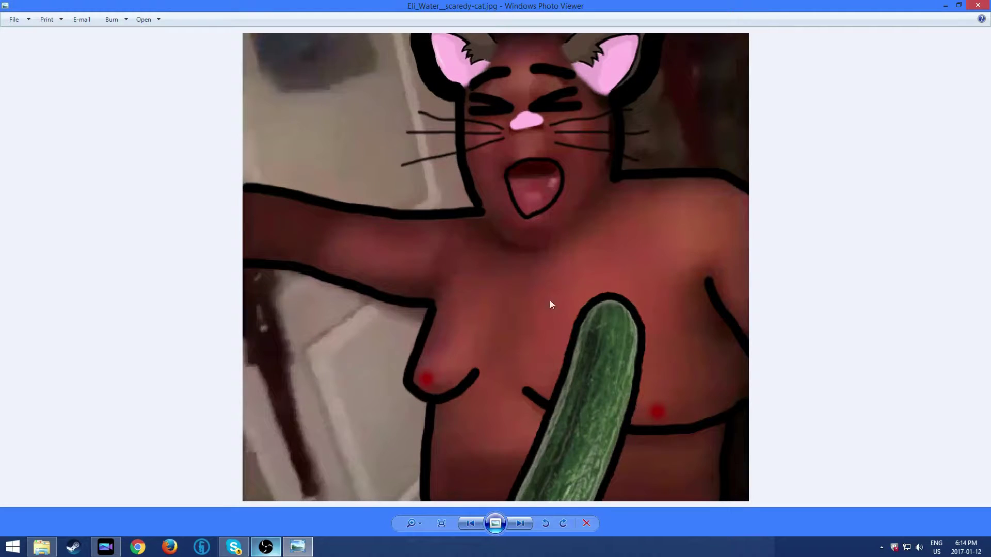
{"action": "scroll", "coordinate": [524, 330], "scroll_direction": "down", "scroll_amount": 2}
{"action": "key", "text": "Right"}
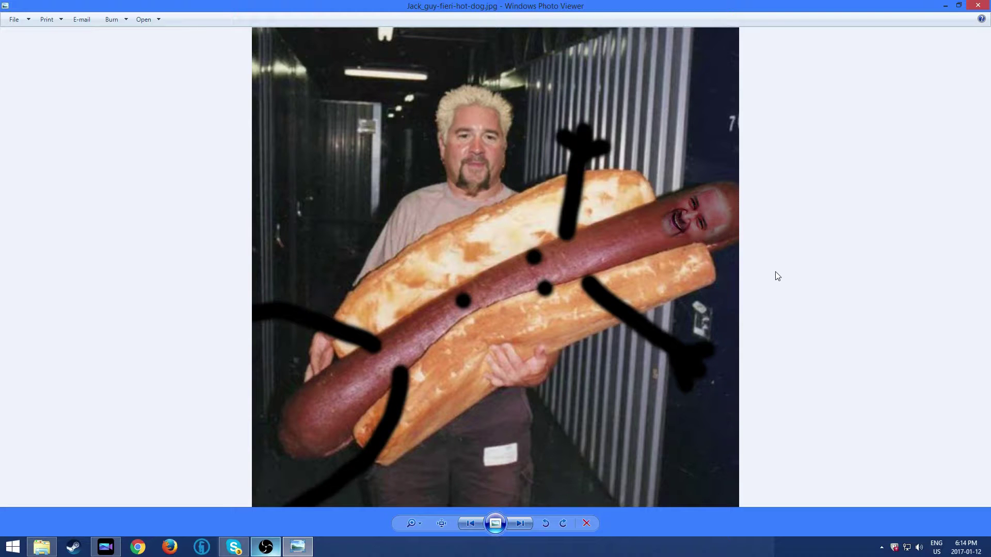
{"action": "scroll", "coordinate": [402, 315], "scroll_direction": "up", "scroll_amount": 3}
{"action": "scroll", "coordinate": [387, 320], "scroll_direction": "down", "scroll_amount": 3}
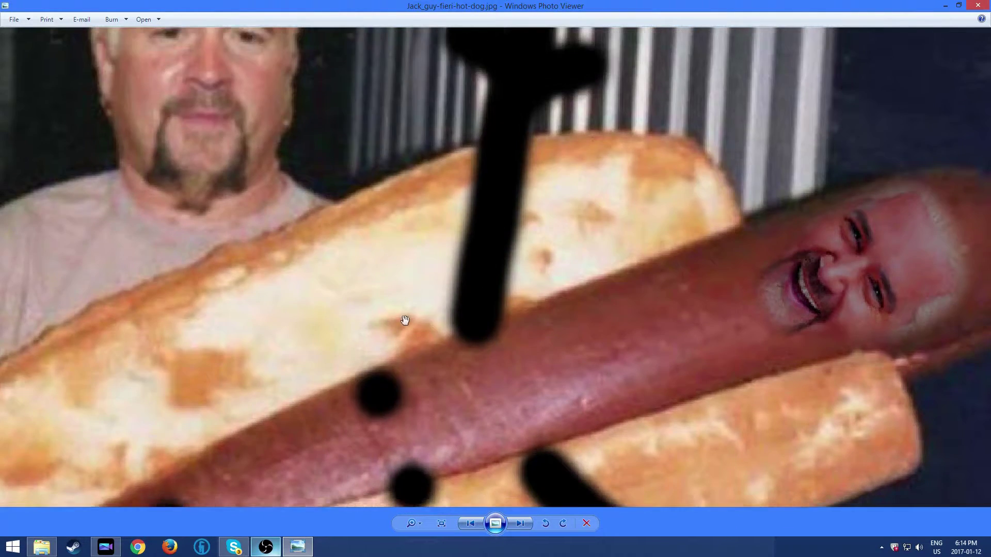
- Compare the black, blonde and brown ramen hair versions of the portrait
{"action": "key", "text": "Right"}
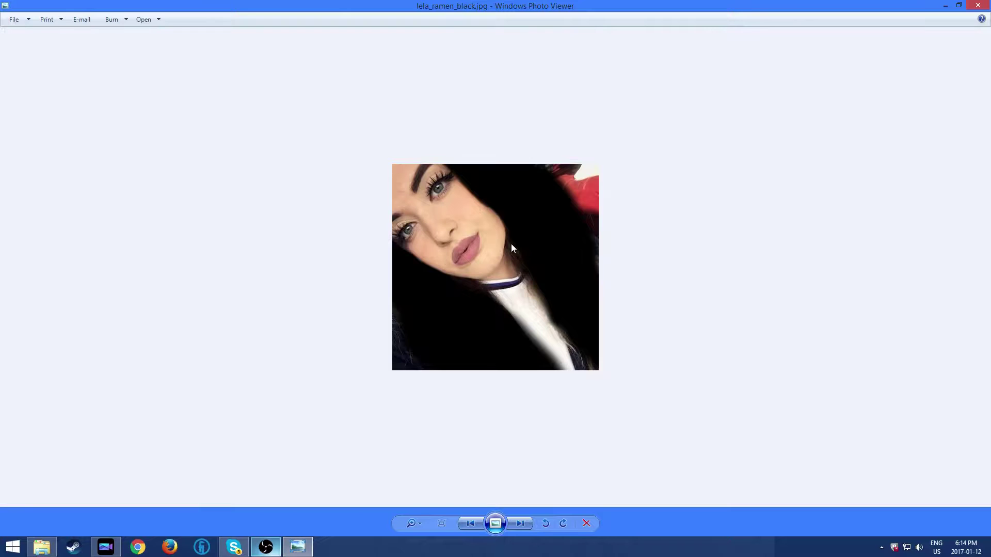
{"action": "key", "text": "Right"}
{"action": "key", "text": "Left"}
{"action": "key", "text": "Right"}
{"action": "key", "text": "Left"}
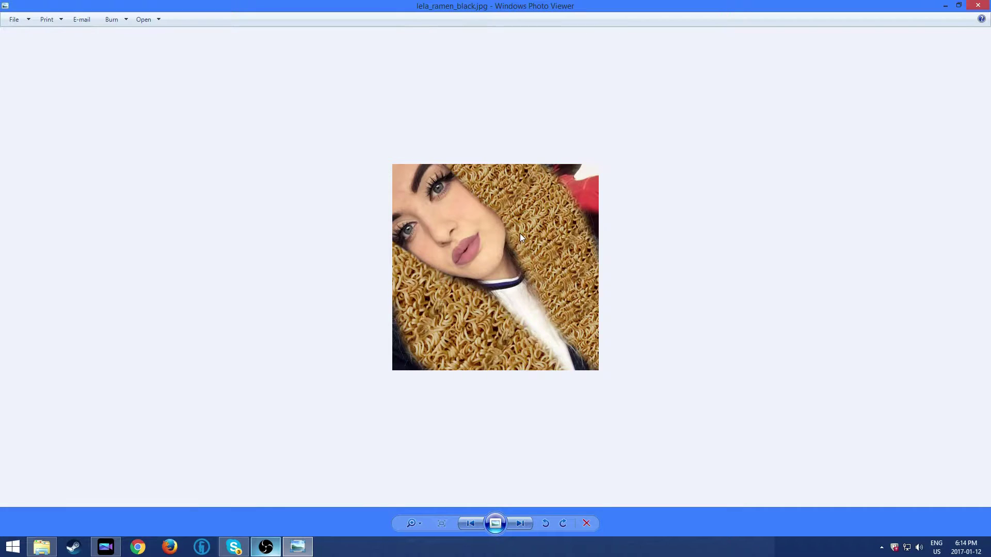
{"action": "key", "text": "Right"}
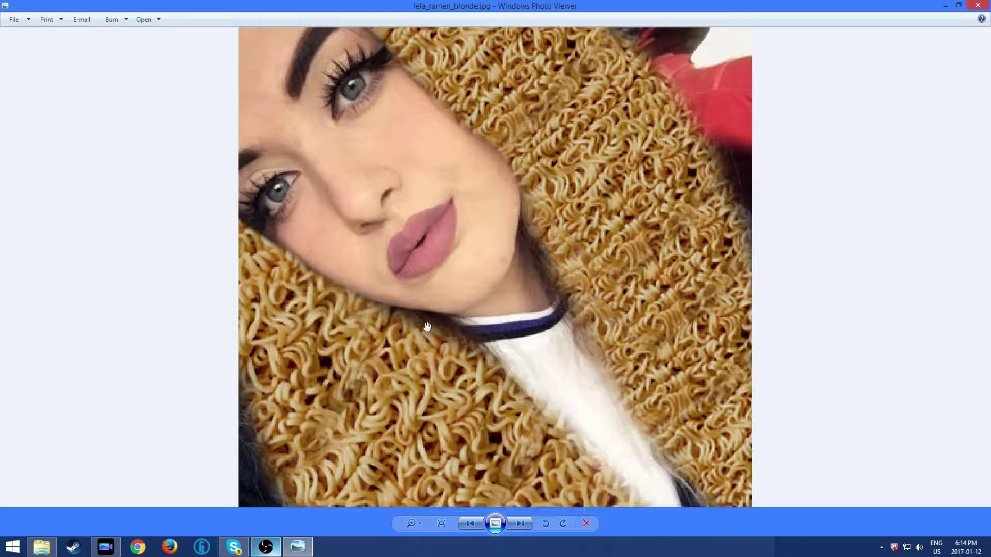
{"action": "key", "text": "Right"}
{"action": "key", "text": "Right"}
{"action": "key", "text": "Right"}
- Inspect the Batman band picture, including the cowl and the artwork on the guitar body
{"action": "key", "text": "Right"}
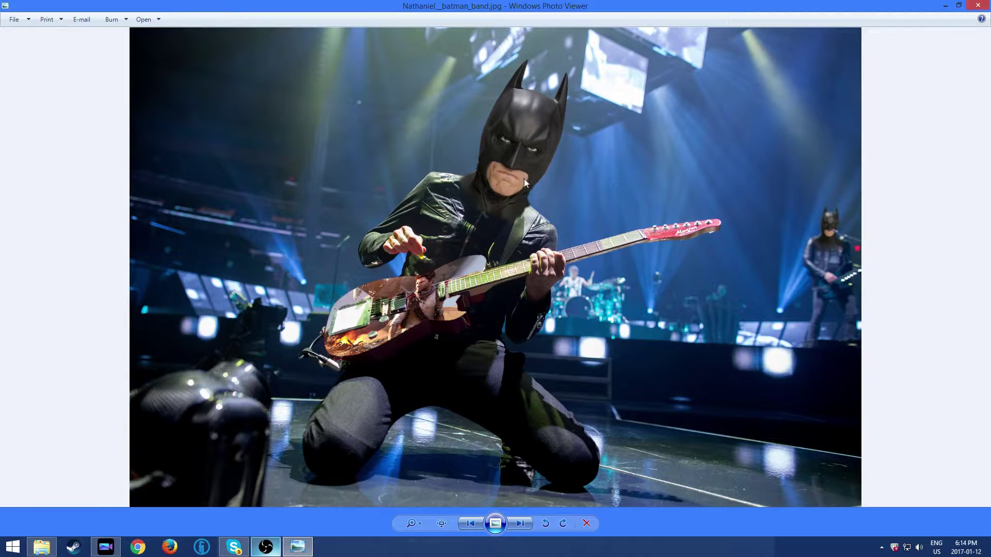
{"action": "scroll", "coordinate": [518, 193], "scroll_direction": "up", "scroll_amount": 2}
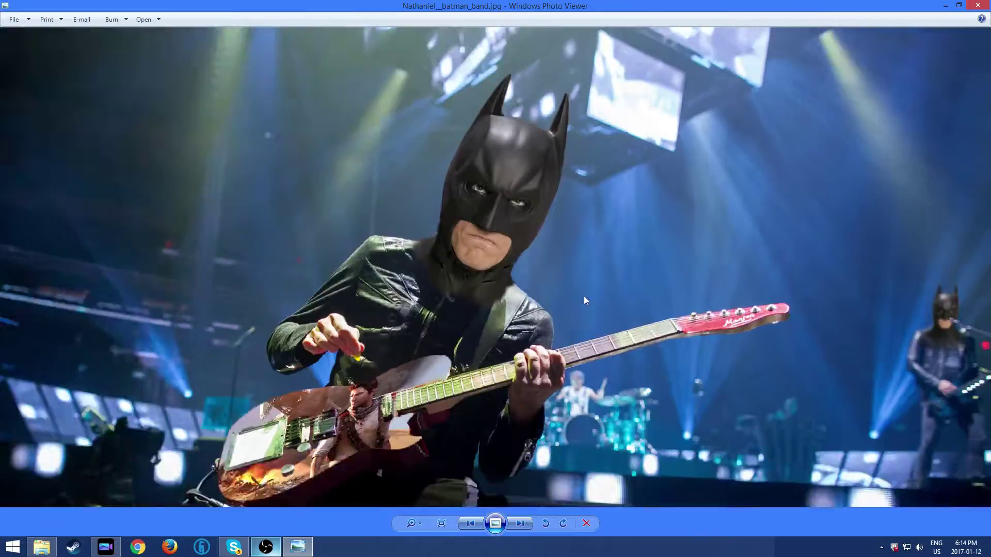
{"action": "scroll", "coordinate": [410, 293], "scroll_direction": "up", "scroll_amount": 3}
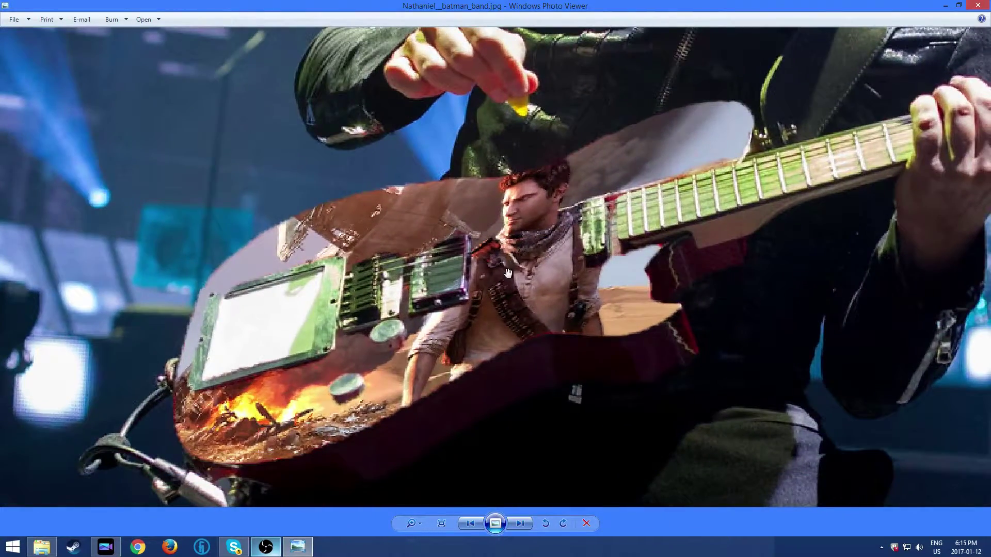
{"action": "key", "text": "ctrl+0"}
- View the pixel character's golden hair and the goat portrait's eyes and tongue in detail
{"action": "key", "text": "Right"}
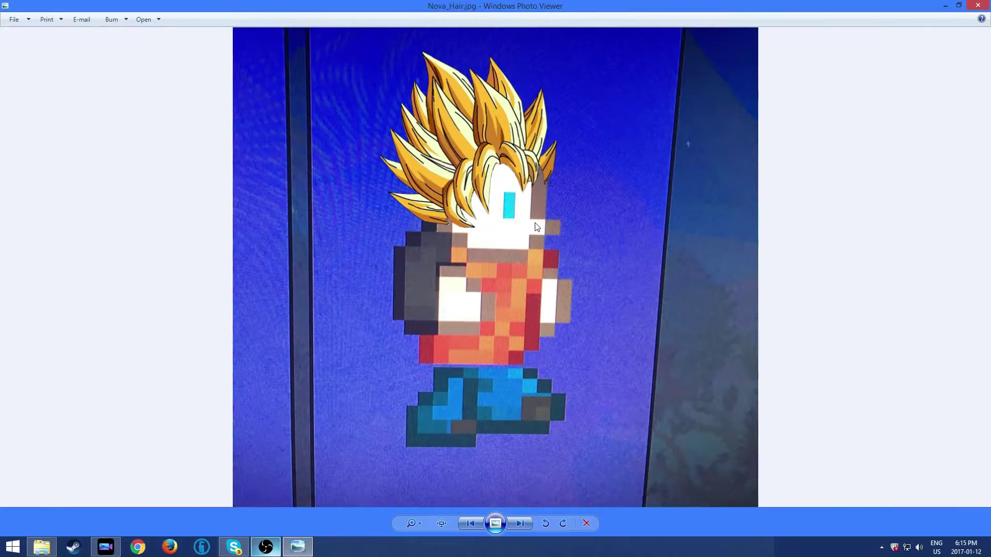
{"action": "scroll", "coordinate": [501, 187], "scroll_direction": "up", "scroll_amount": 2}
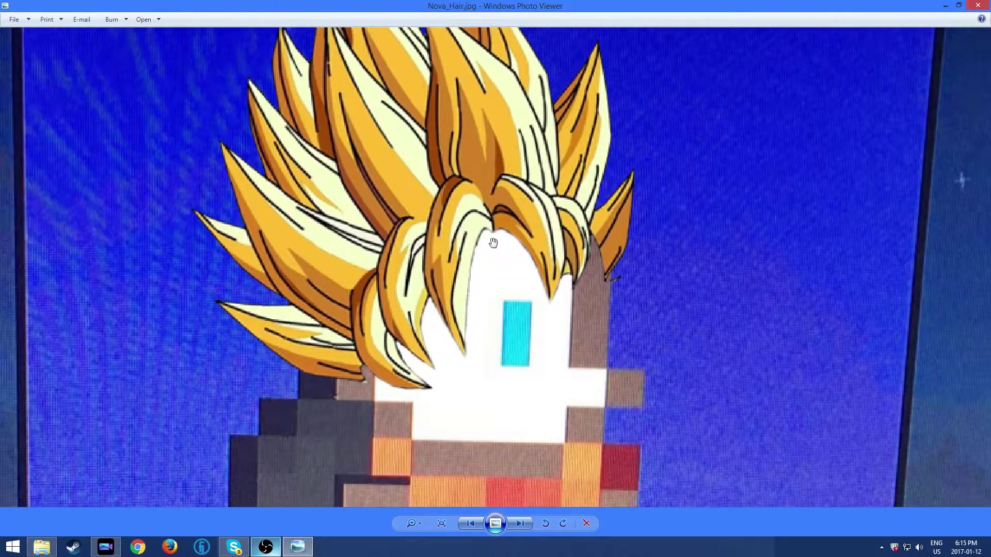
{"action": "scroll", "coordinate": [465, 250], "scroll_direction": "down", "scroll_amount": 2}
{"action": "key", "text": "Right"}
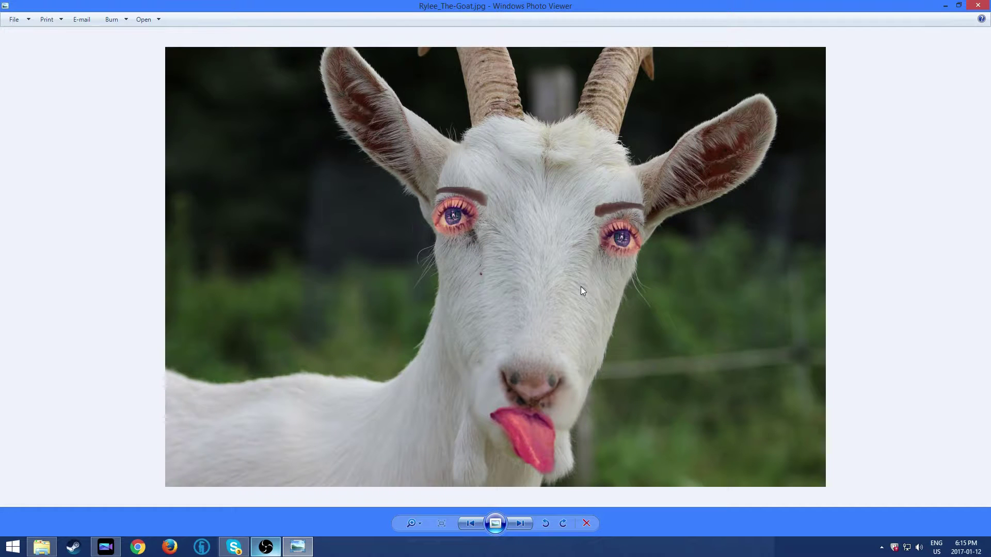
{"action": "scroll", "coordinate": [569, 283], "scroll_direction": "up", "scroll_amount": 3}
{"action": "left_click_drag", "start_coordinate": [571, 166], "coordinate": [477, 206]}
{"action": "scroll", "coordinate": [476, 206], "scroll_direction": "down", "scroll_amount": 5}
- Review the starfish, scaredy-cat, hot dog and ramen hair pictures a second time
{"action": "key", "text": "Right"}
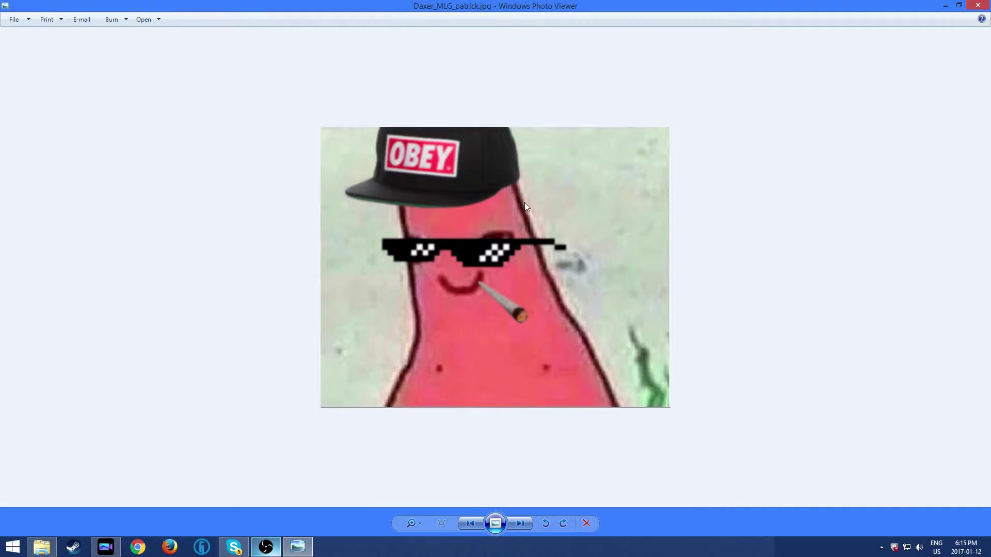
{"action": "key", "text": "Right"}
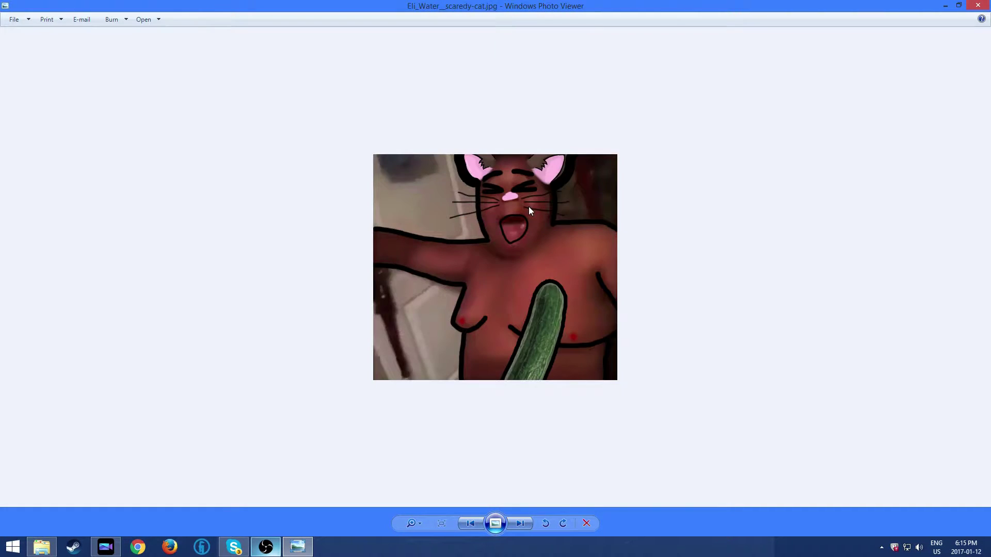
{"action": "scroll", "coordinate": [516, 206], "scroll_direction": "up", "scroll_amount": 3}
{"action": "scroll", "coordinate": [508, 210], "scroll_direction": "down", "scroll_amount": 5}
{"action": "key", "text": "Right"}
{"action": "key", "text": "Right"}
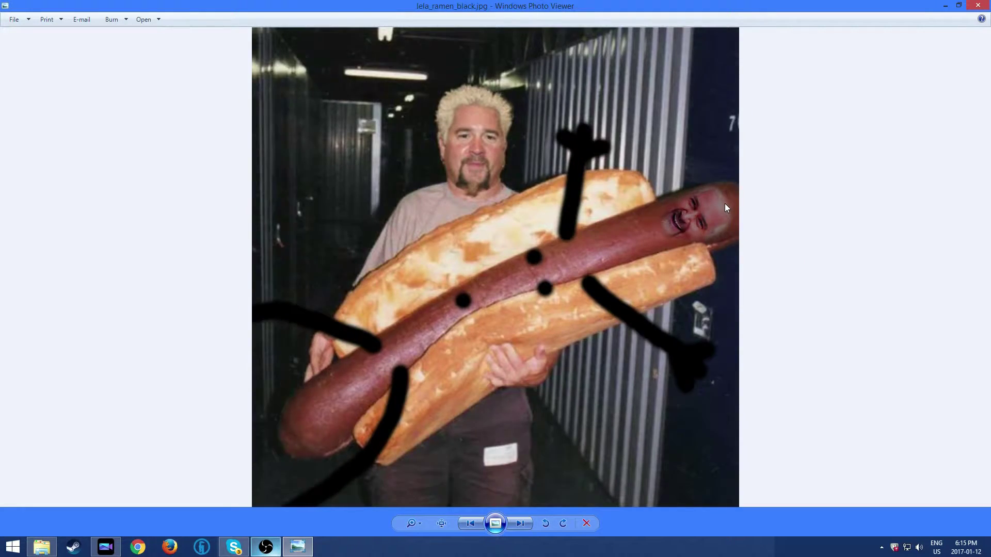
{"action": "key", "text": "Right"}
- Look closely at the Batman guitarist again and go through the remaining pictures back to the starfish
{"action": "scroll", "coordinate": [472, 194], "scroll_direction": "up", "scroll_amount": 3}
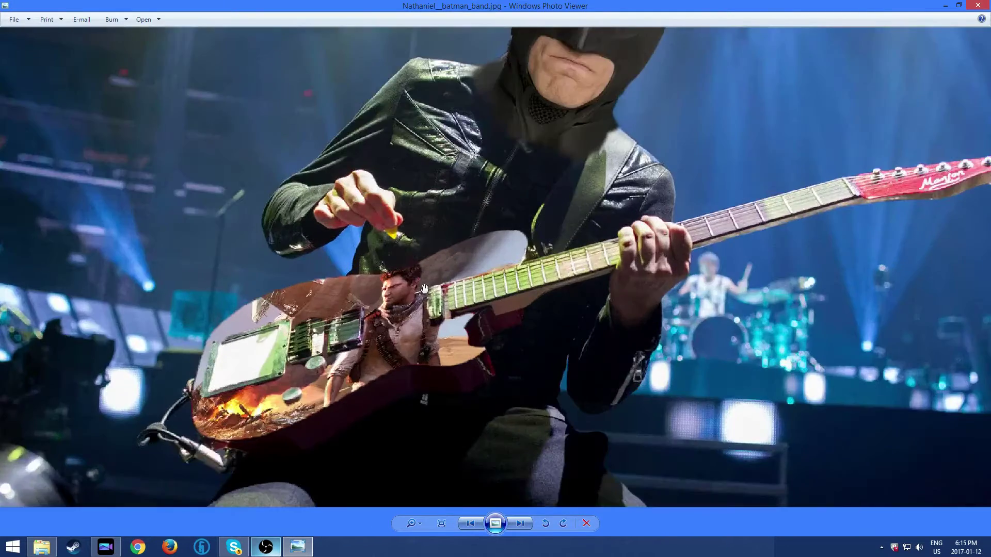
{"action": "key", "text": "Right"}
{"action": "key", "text": "Right"}
{"action": "key", "text": "Left"}
{"action": "key", "text": "Right"}
{"action": "key", "text": "Right"}
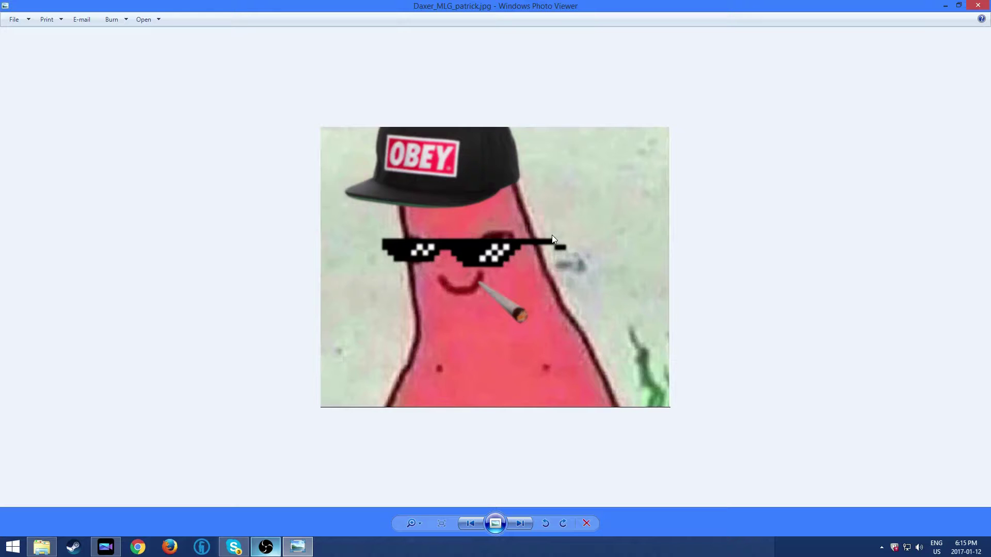
- Inspect the scaredy-cat picture's face and cucumber up close, then close the picture viewer
{"action": "key", "text": "Right"}
{"action": "scroll", "coordinate": [498, 238], "scroll_direction": "up", "scroll_amount": 3}
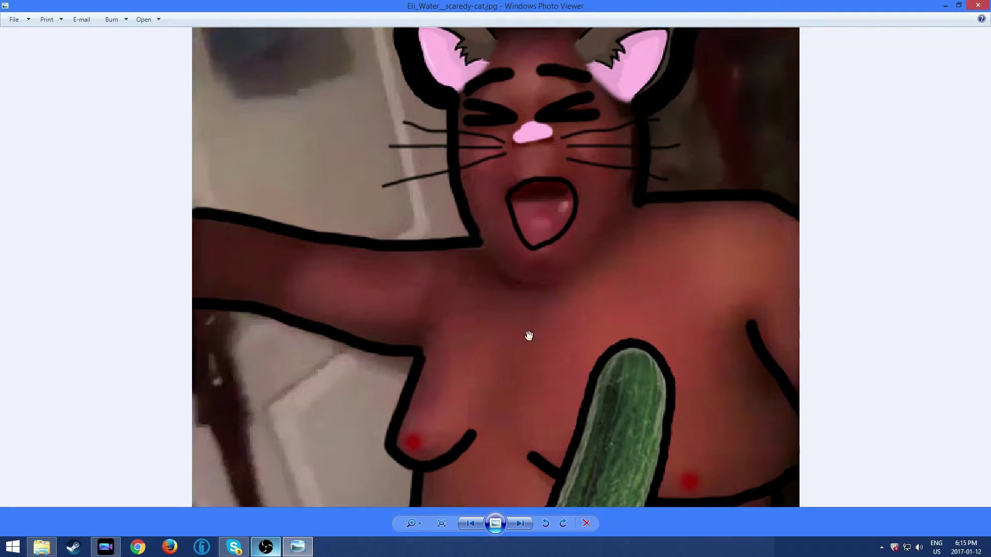
{"action": "left_click_drag", "start_coordinate": [579, 376], "coordinate": [458, 319]}
{"action": "scroll", "coordinate": [524, 323], "scroll_direction": "down", "scroll_amount": 4}
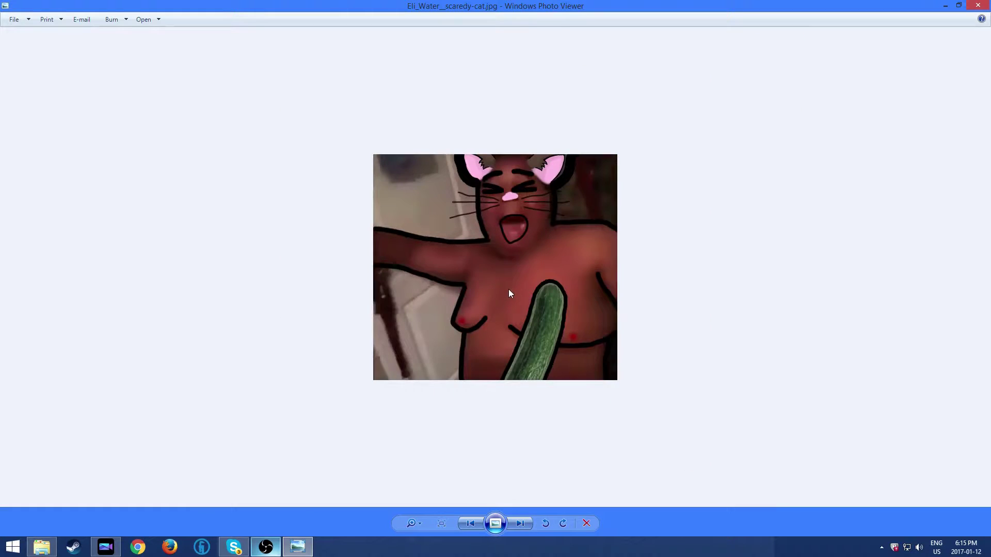
{"action": "scroll", "coordinate": [505, 261], "scroll_direction": "up", "scroll_amount": 3}
{"action": "scroll", "coordinate": [435, 310], "scroll_direction": "down", "scroll_amount": 3}
{"action": "left_click", "coordinate": [986, 4]}
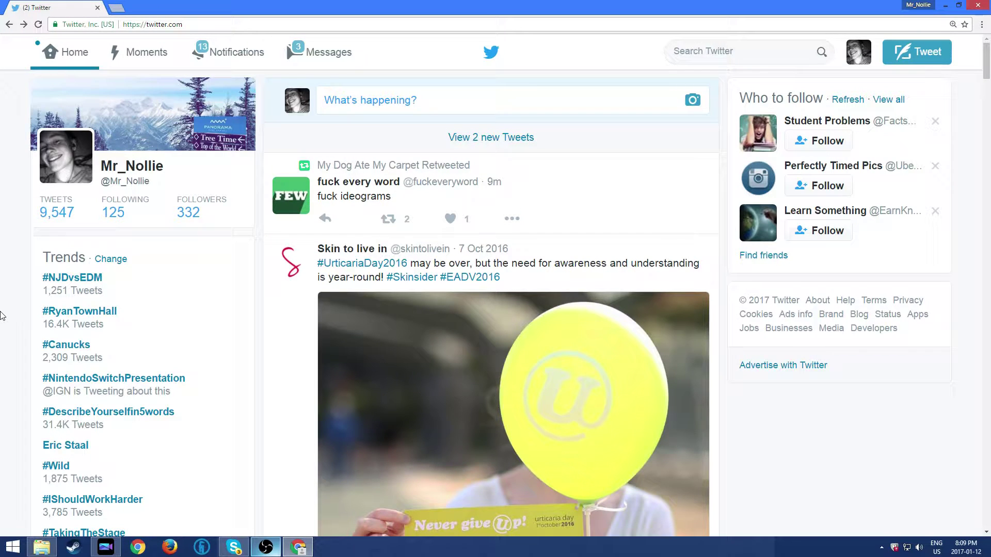
- Switch to Twitter in the browser and open the account's notifications
{"action": "left_click", "coordinate": [245, 60]}
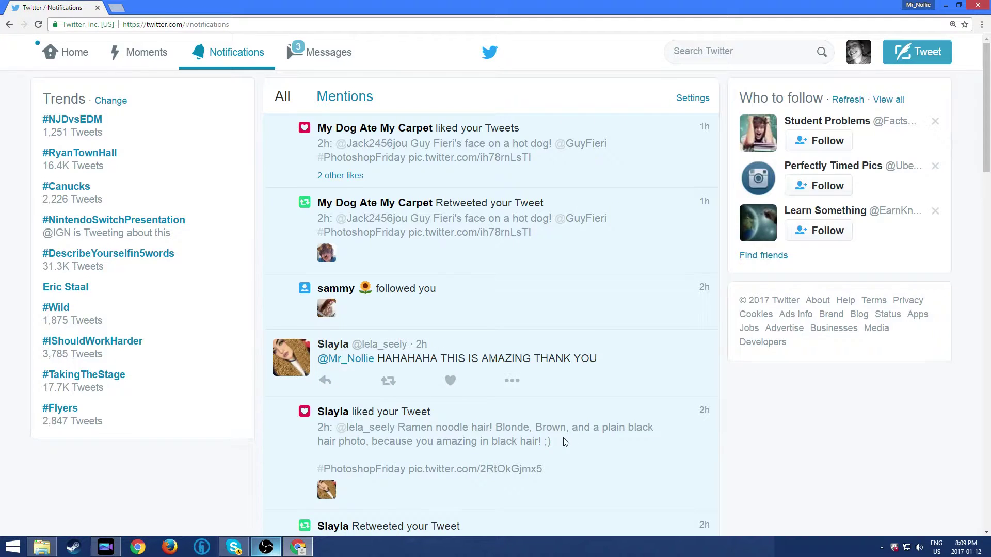
- Look through the notifications, view the Batman guitarist tweet with its reactions, and close it
{"action": "scroll", "coordinate": [565, 442], "scroll_direction": "down", "scroll_amount": 20}
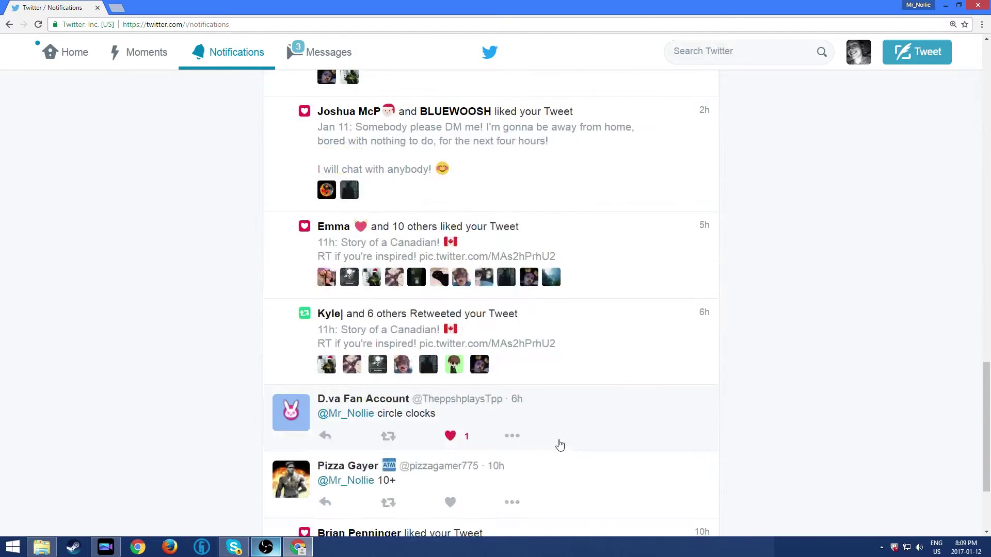
{"action": "scroll", "coordinate": [551, 440], "scroll_direction": "up", "scroll_amount": 9}
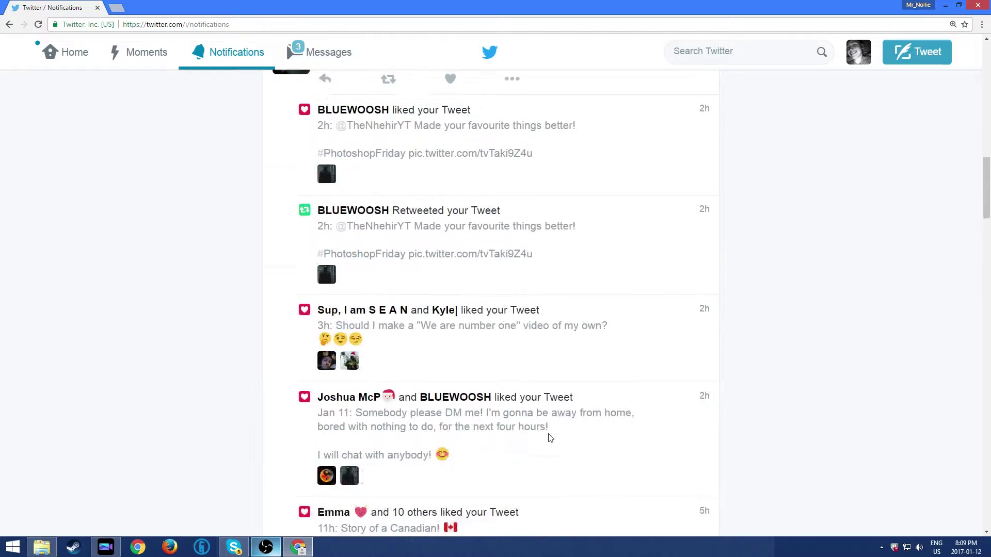
{"action": "scroll", "coordinate": [490, 368], "scroll_direction": "down", "scroll_amount": 2}
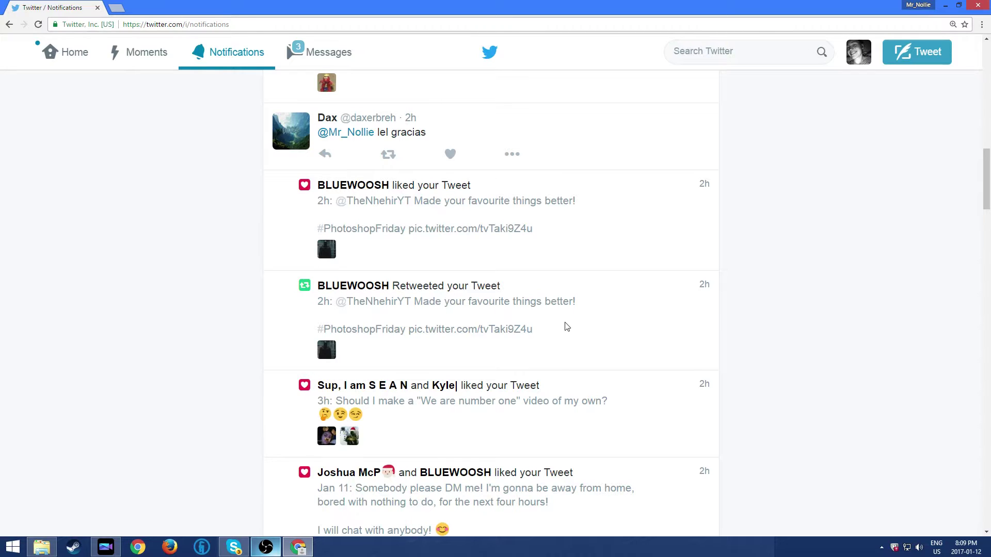
{"action": "left_click", "coordinate": [485, 330]}
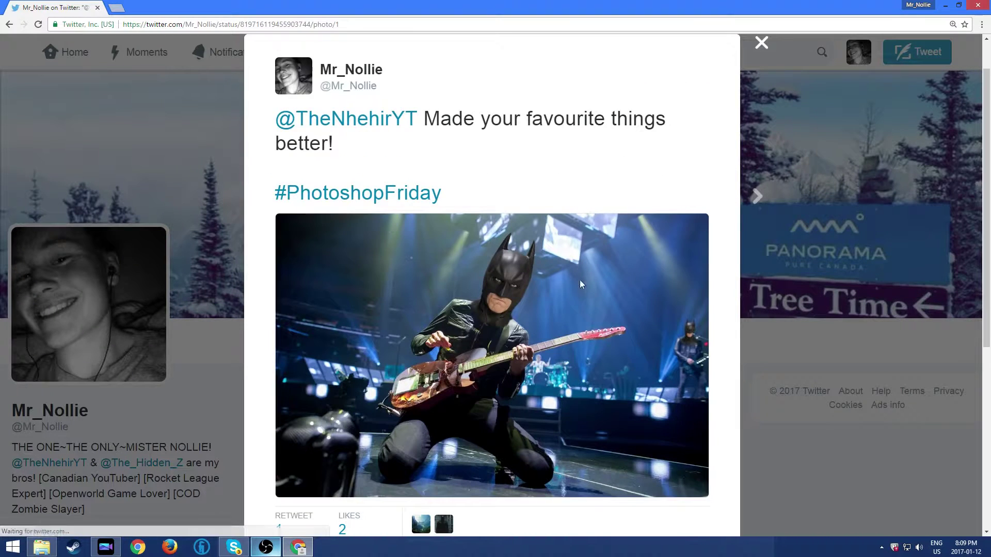
{"action": "scroll", "coordinate": [581, 285], "scroll_direction": "down", "scroll_amount": 3}
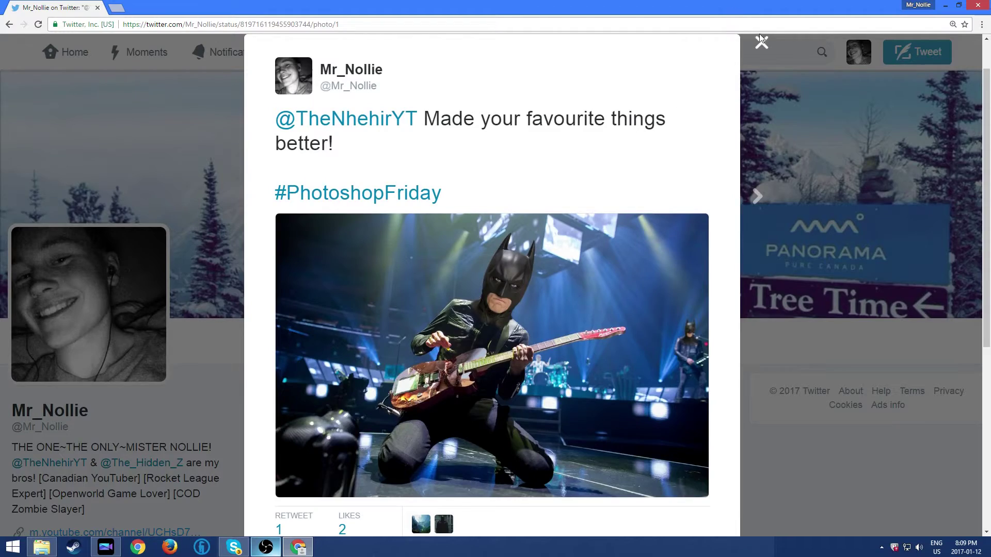
{"action": "left_click", "coordinate": [762, 41]}
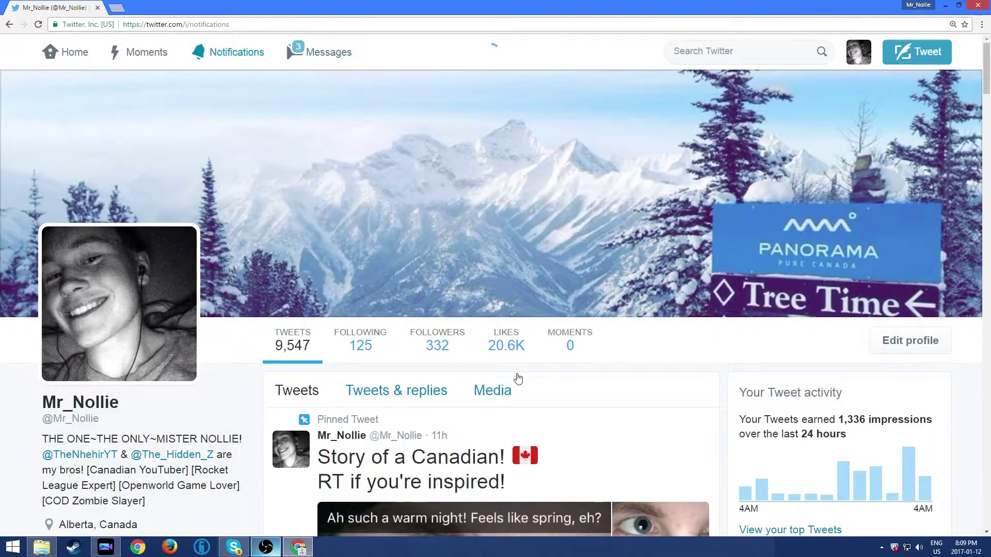
- Like and retweet the follower's reply "HAHAHAHA THIS IS AMAZING THANK YOU"
{"action": "scroll", "coordinate": [416, 334], "scroll_direction": "down", "scroll_amount": 2}
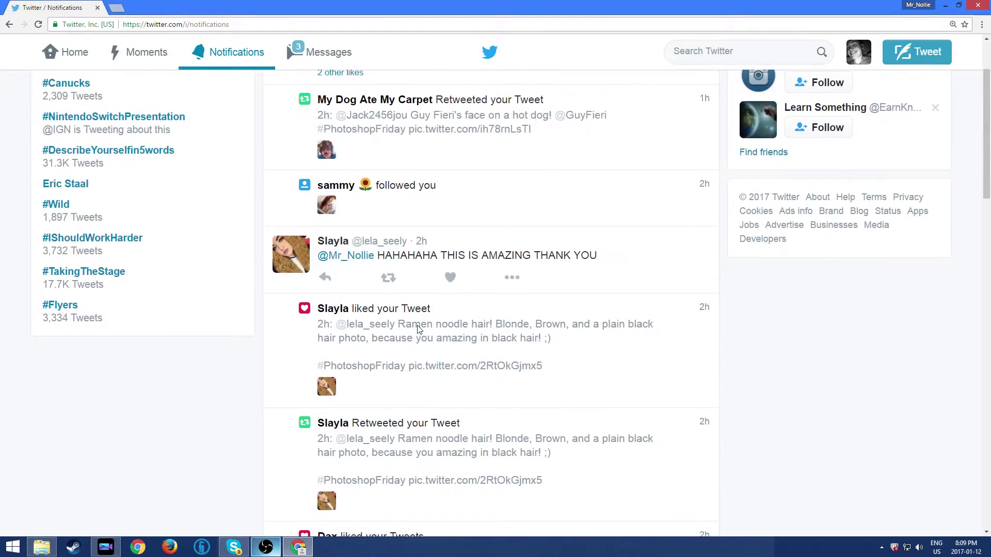
{"action": "left_click", "coordinate": [449, 281]}
{"action": "left_click", "coordinate": [388, 279]}
{"action": "key", "text": "Return"}
- View the Guy Fieri hot dog tweet with its reactions and return to the notifications
{"action": "scroll", "coordinate": [445, 290], "scroll_direction": "up", "scroll_amount": 2}
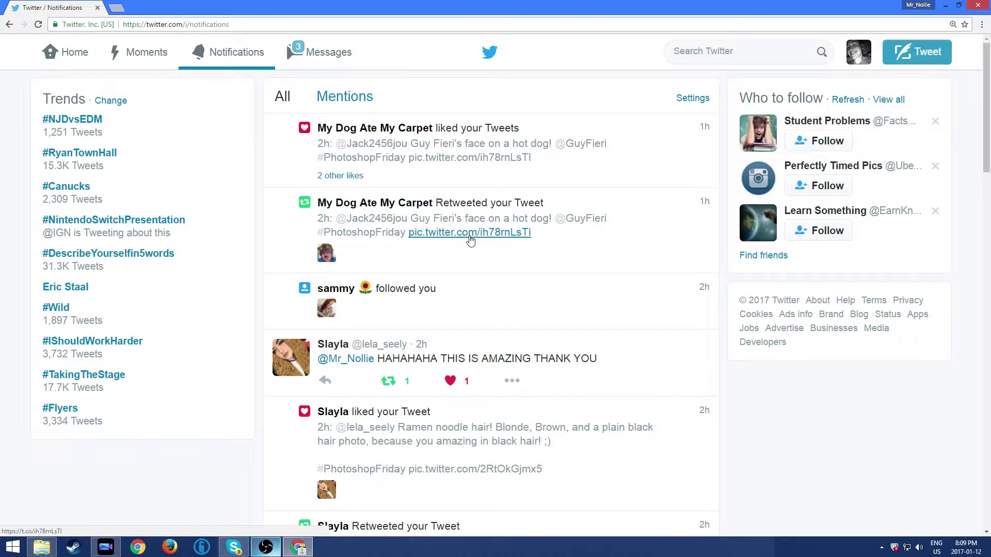
{"action": "left_click", "coordinate": [470, 233]}
{"action": "scroll", "coordinate": [522, 299], "scroll_direction": "down", "scroll_amount": 5}
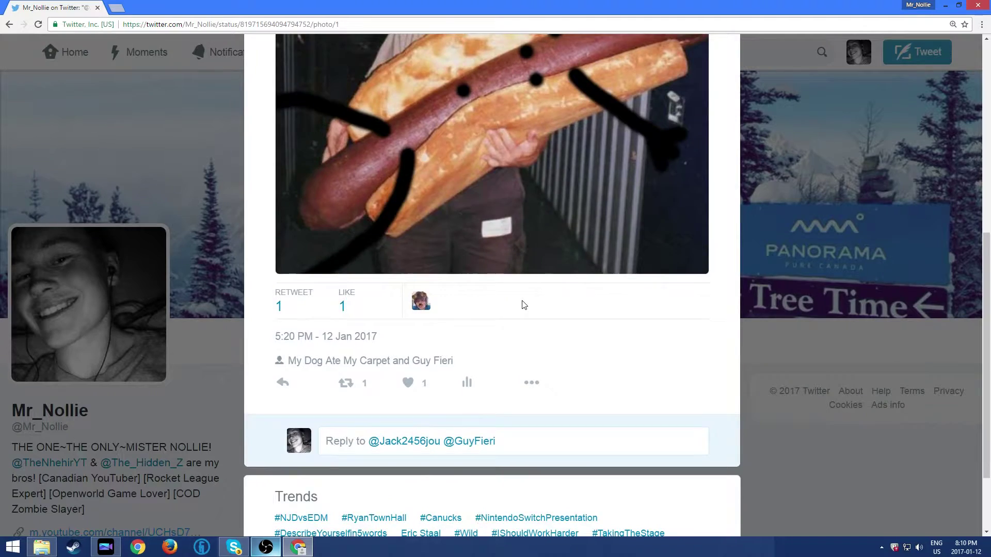
{"action": "scroll", "coordinate": [536, 289], "scroll_direction": "up", "scroll_amount": 5}
{"action": "left_click", "coordinate": [760, 96]}
{"action": "left_click", "coordinate": [232, 52]}
- Like the reply "beautiful.", view its conversation with the restyled pixel character picture, and close it
{"action": "scroll", "coordinate": [449, 329], "scroll_direction": "down", "scroll_amount": 5}
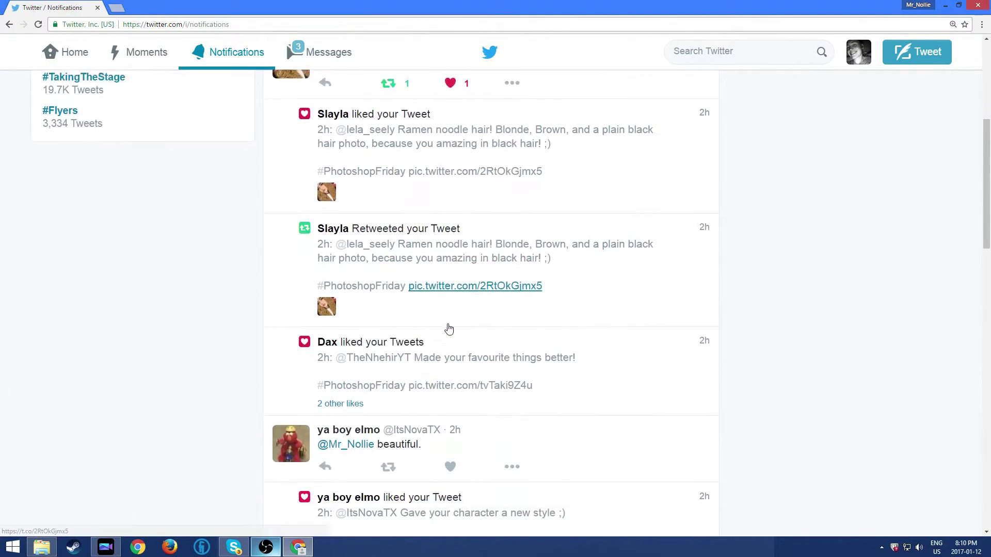
{"action": "scroll", "coordinate": [449, 329], "scroll_direction": "down", "scroll_amount": 1}
{"action": "left_click", "coordinate": [449, 404]}
{"action": "left_click", "coordinate": [571, 370]}
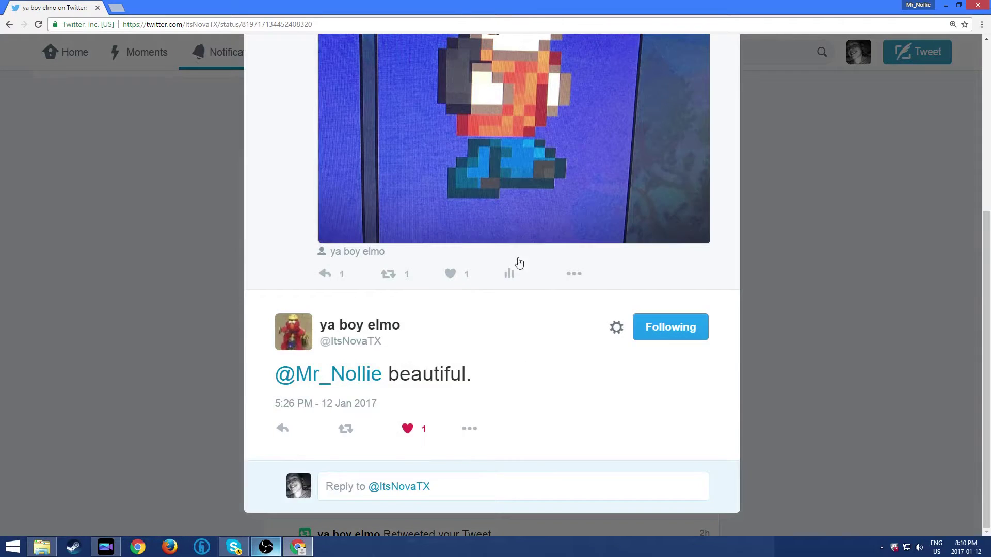
{"action": "scroll", "coordinate": [519, 263], "scroll_direction": "up", "scroll_amount": 5}
{"action": "scroll", "coordinate": [524, 307], "scroll_direction": "down", "scroll_amount": 5}
{"action": "scroll", "coordinate": [710, 119], "scroll_direction": "up", "scroll_amount": 5}
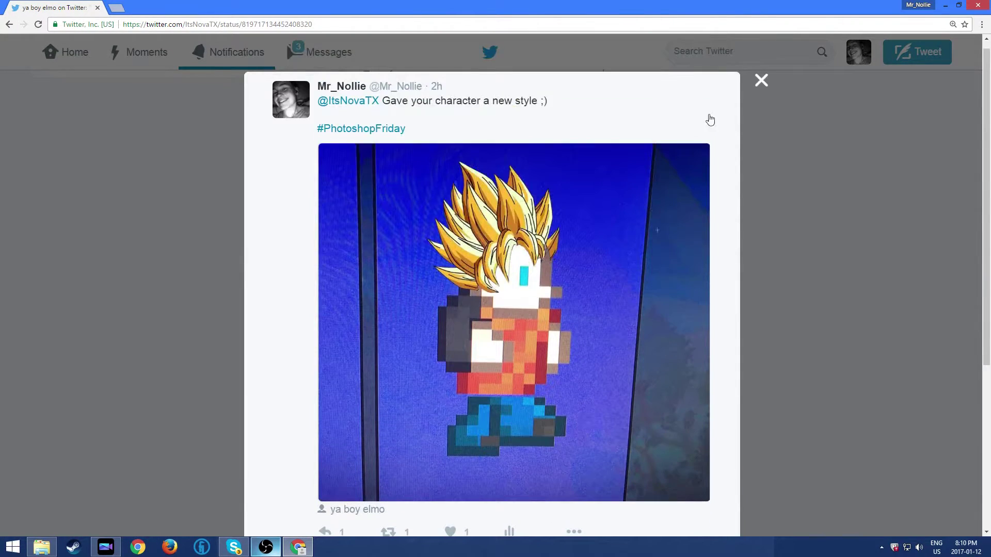
{"action": "left_click", "coordinate": [760, 81]}
- Like the reply "lel gracias", view its conversation with the starfish picture, and close it
{"action": "scroll", "coordinate": [522, 315], "scroll_direction": "down", "scroll_amount": 4}
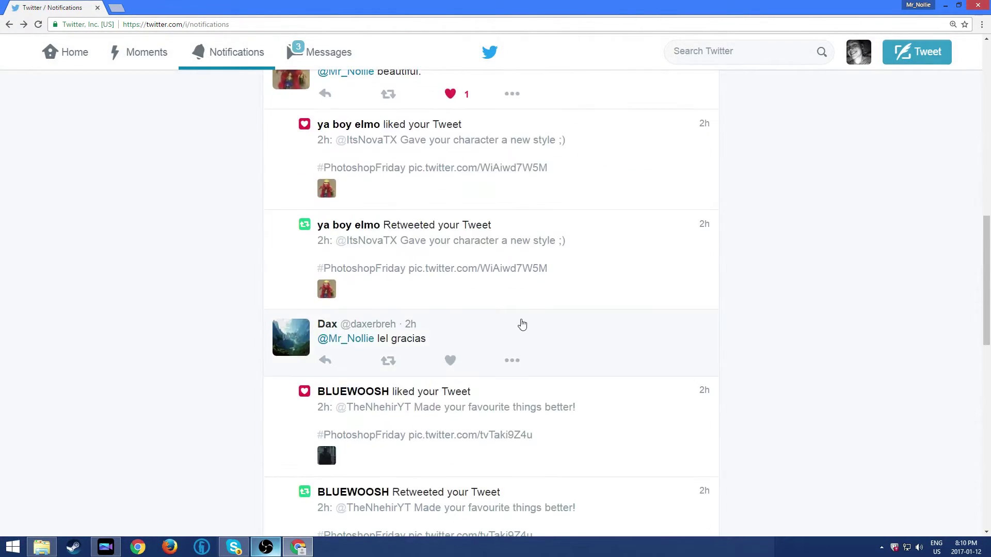
{"action": "left_click", "coordinate": [450, 361]}
{"action": "left_click", "coordinate": [494, 323]}
{"action": "scroll", "coordinate": [519, 272], "scroll_direction": "up", "scroll_amount": 5}
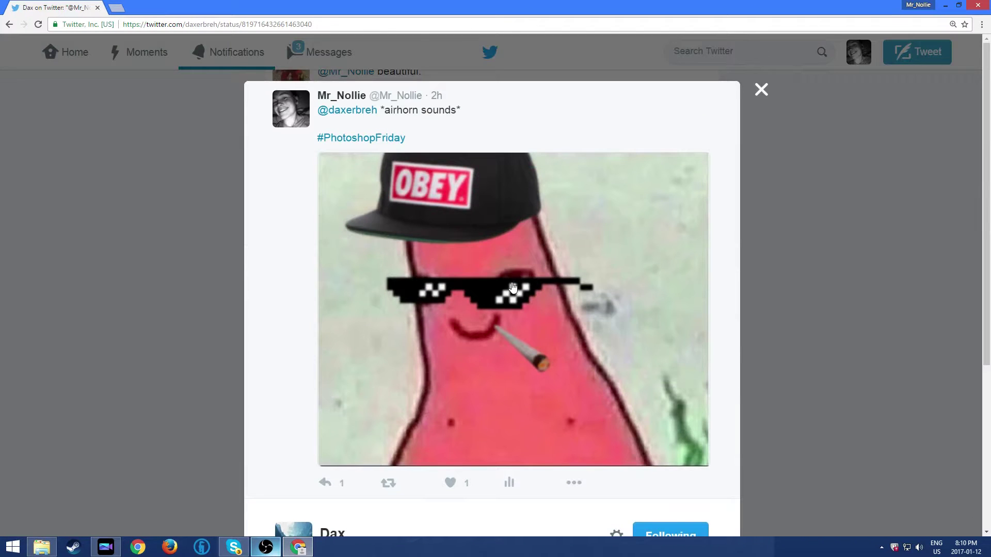
{"action": "left_click", "coordinate": [759, 92]}
- Look through the notifications again for further reactions to the #PhotoshopFriday pictures and return to the newest one
{"action": "scroll", "coordinate": [467, 356], "scroll_direction": "down", "scroll_amount": 9}
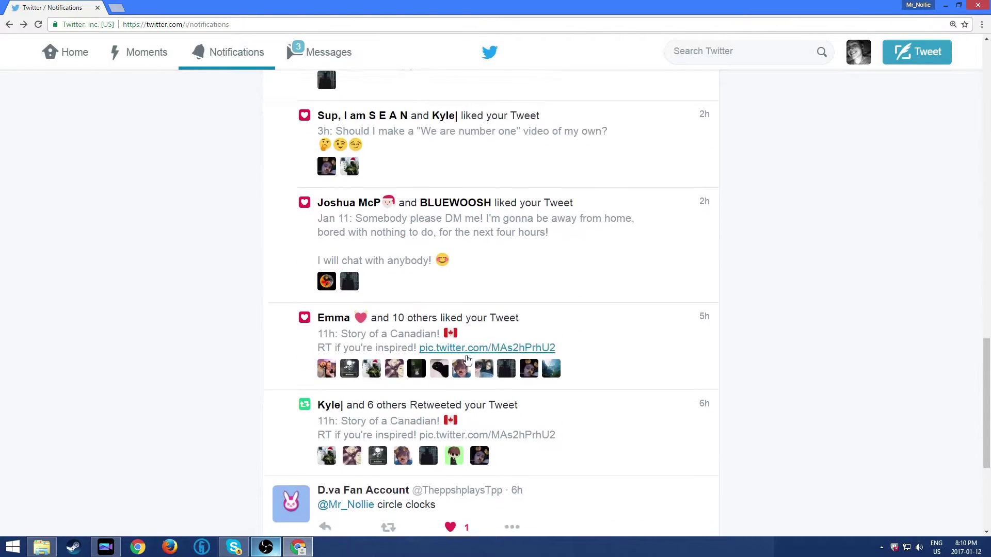
{"action": "scroll", "coordinate": [467, 359], "scroll_direction": "up", "scroll_amount": 2}
{"action": "scroll", "coordinate": [463, 359], "scroll_direction": "up", "scroll_amount": 11}
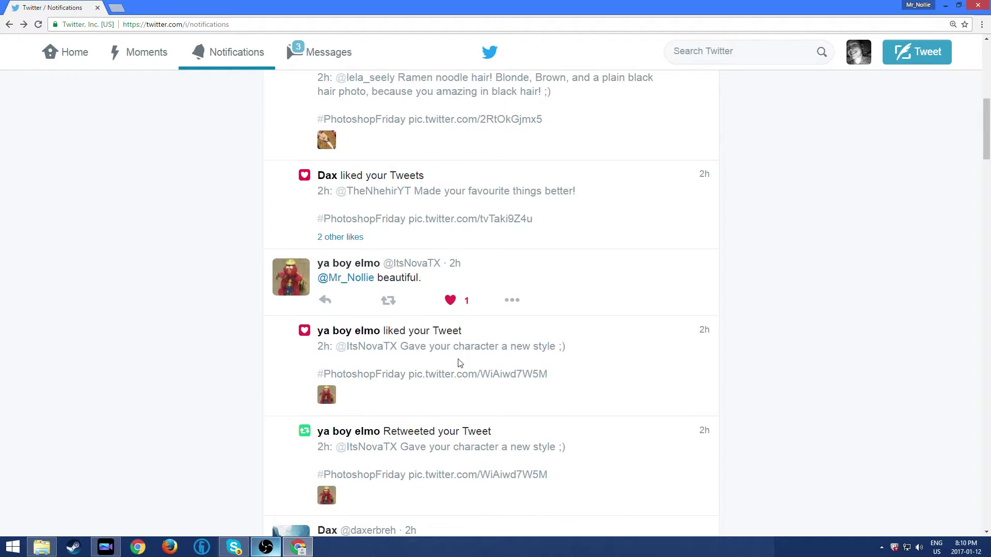
{"action": "scroll", "coordinate": [460, 363], "scroll_direction": "up", "scroll_amount": 7}
{"action": "scroll", "coordinate": [511, 287], "scroll_direction": "down", "scroll_amount": 8}
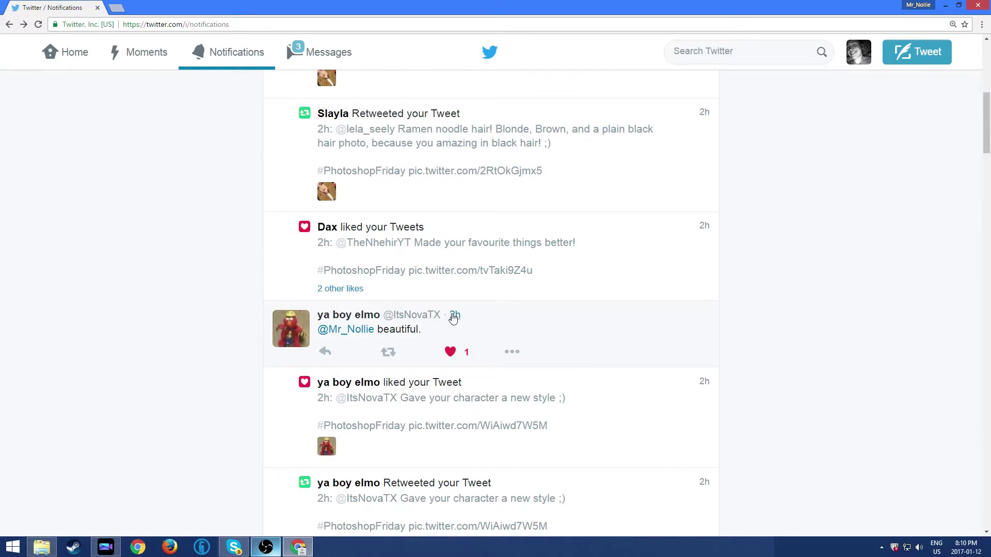
{"action": "scroll", "coordinate": [455, 317], "scroll_direction": "down", "scroll_amount": 5}
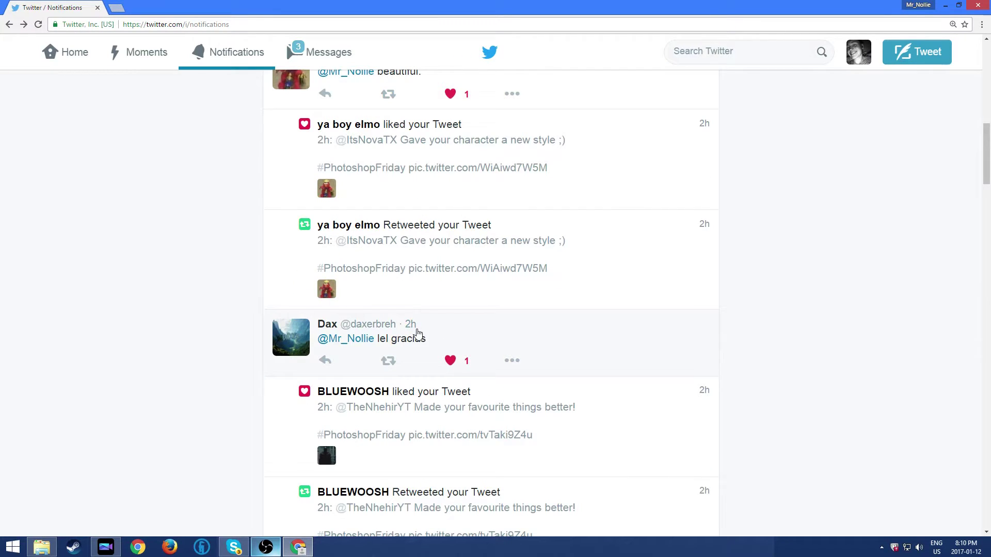
{"action": "scroll", "coordinate": [439, 327], "scroll_direction": "up", "scroll_amount": 9}
{"action": "scroll", "coordinate": [453, 318], "scroll_direction": "up", "scroll_amount": 4}
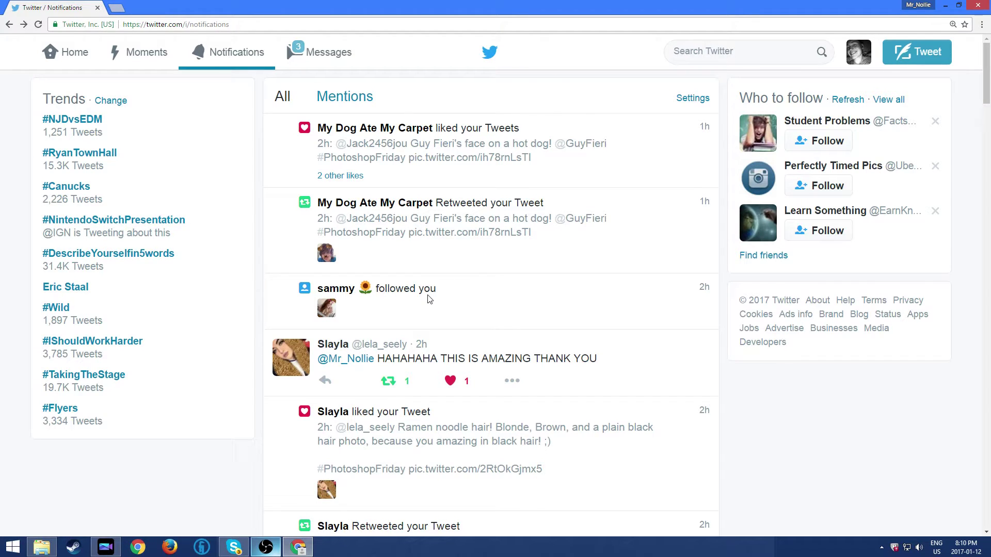
- Open the account's own profile from the home timeline and look through its recent tweets and retweeted requests
{"action": "left_click", "coordinate": [70, 53]}
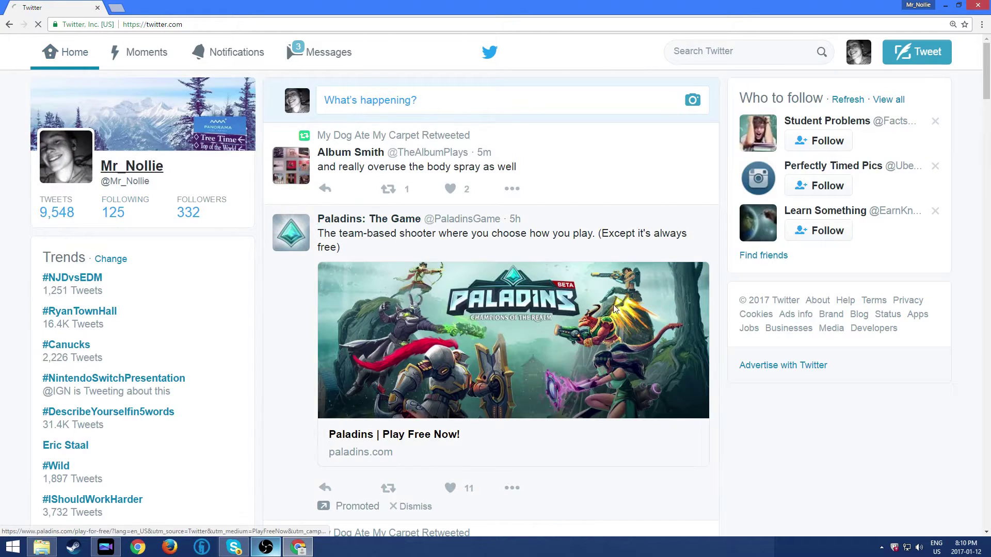
{"action": "left_click", "coordinate": [132, 166]}
{"action": "scroll", "coordinate": [507, 338], "scroll_direction": "down", "scroll_amount": 15}
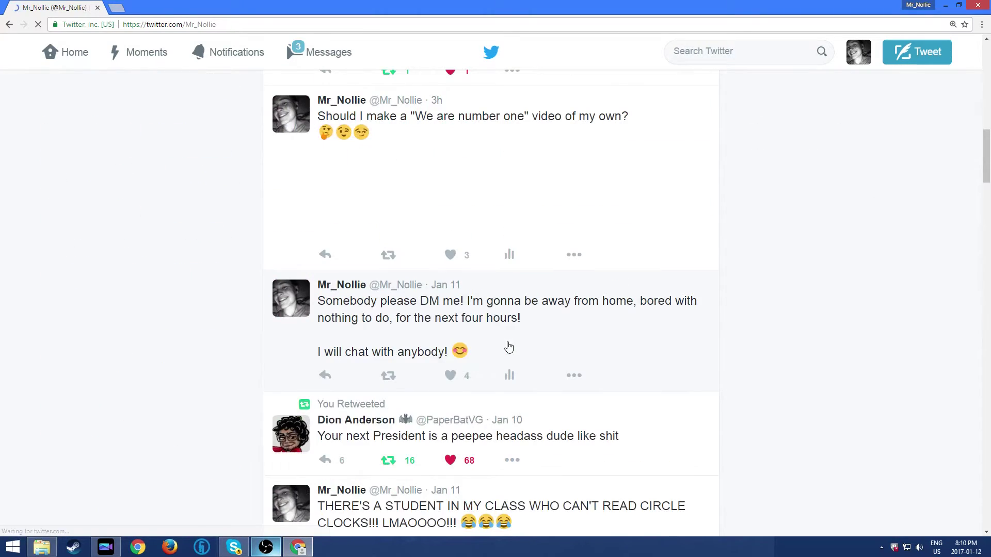
{"action": "scroll", "coordinate": [510, 347], "scroll_direction": "down", "scroll_amount": 10}
{"action": "scroll", "coordinate": [509, 347], "scroll_direction": "up", "scroll_amount": 16}
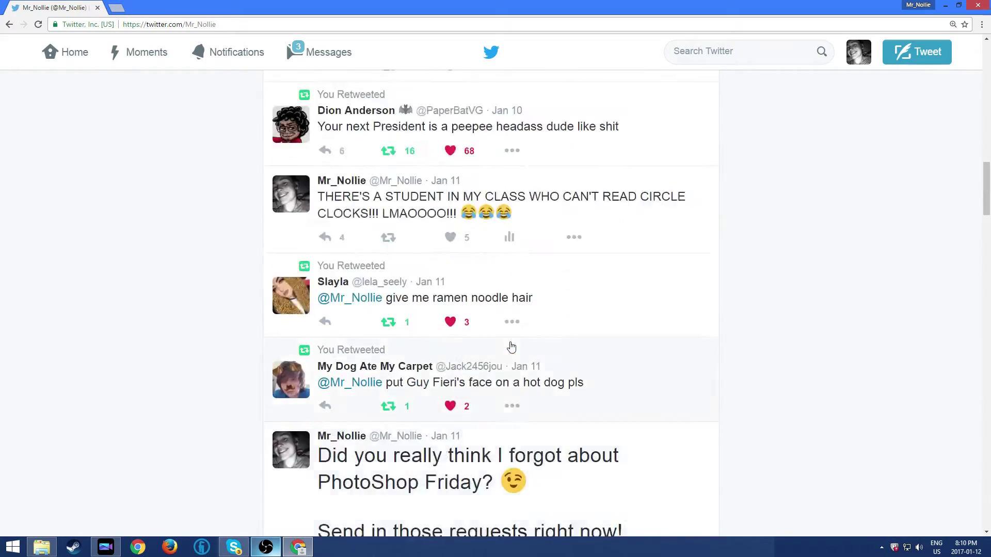
{"action": "scroll", "coordinate": [511, 346], "scroll_direction": "up", "scroll_amount": 10}
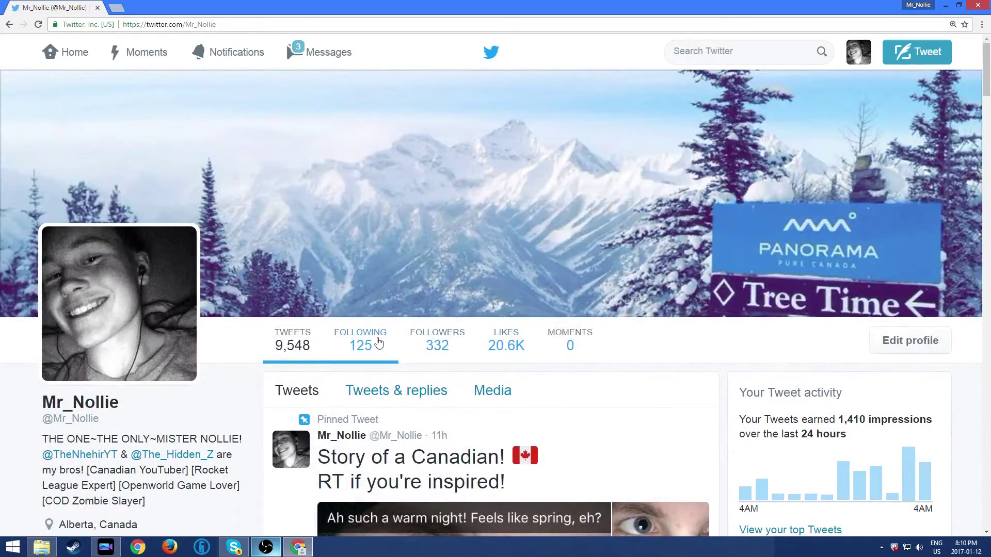
- Show the profile's media tweets and examine the cat and cucumber and Batman guitarist posts
{"action": "left_click", "coordinate": [492, 392]}
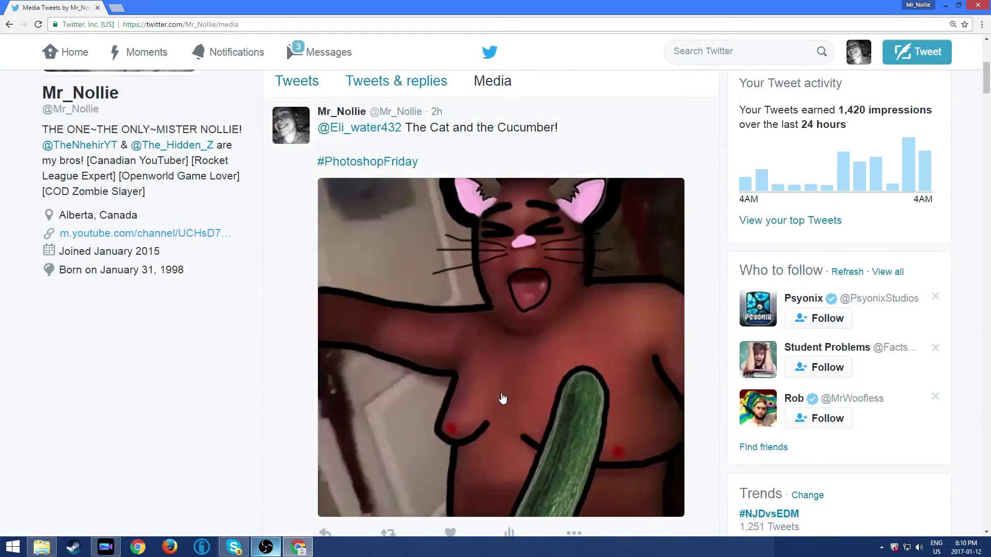
{"action": "scroll", "coordinate": [502, 398], "scroll_direction": "down", "scroll_amount": 4}
{"action": "scroll", "coordinate": [501, 401], "scroll_direction": "up", "scroll_amount": 4}
{"action": "scroll", "coordinate": [501, 397], "scroll_direction": "down", "scroll_amount": 4}
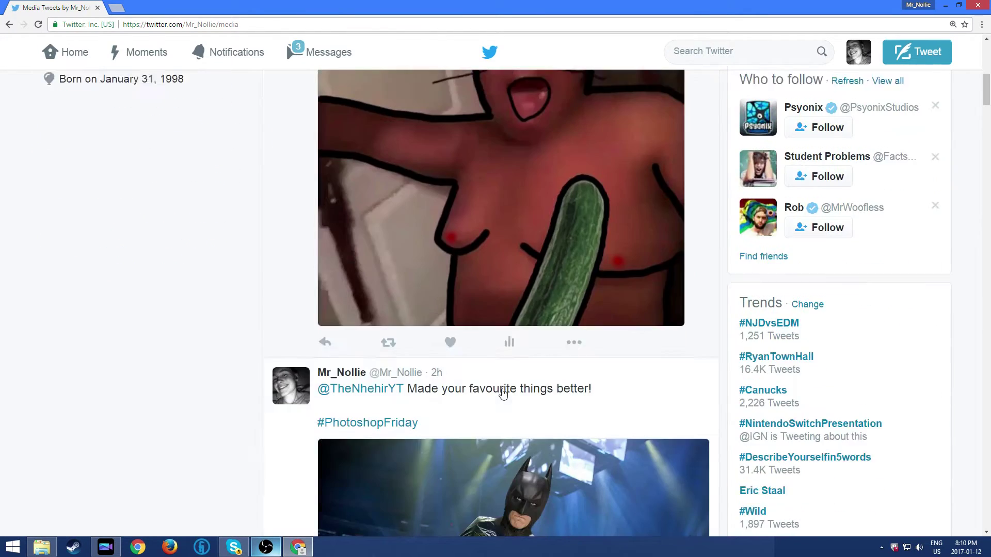
{"action": "scroll", "coordinate": [492, 393], "scroll_direction": "up", "scroll_amount": 5}
{"action": "scroll", "coordinate": [529, 299], "scroll_direction": "down", "scroll_amount": 2}
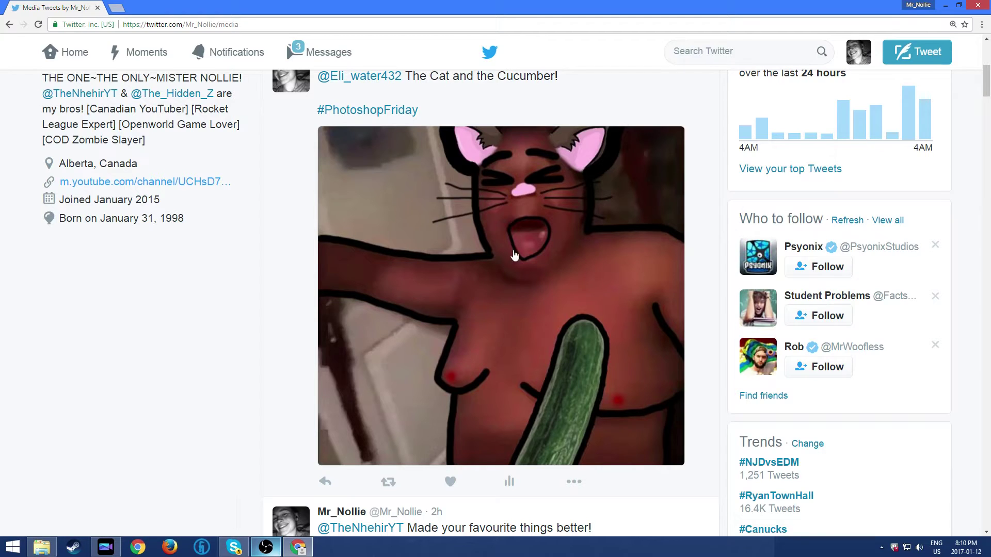
{"action": "scroll", "coordinate": [559, 261], "scroll_direction": "down", "scroll_amount": 7}
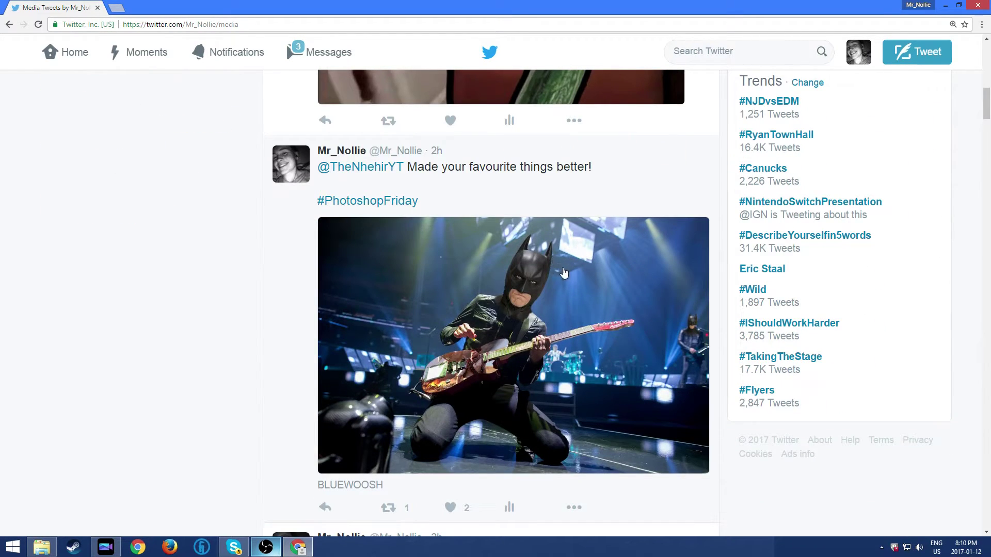
{"action": "scroll", "coordinate": [531, 334], "scroll_direction": "down", "scroll_amount": 4}
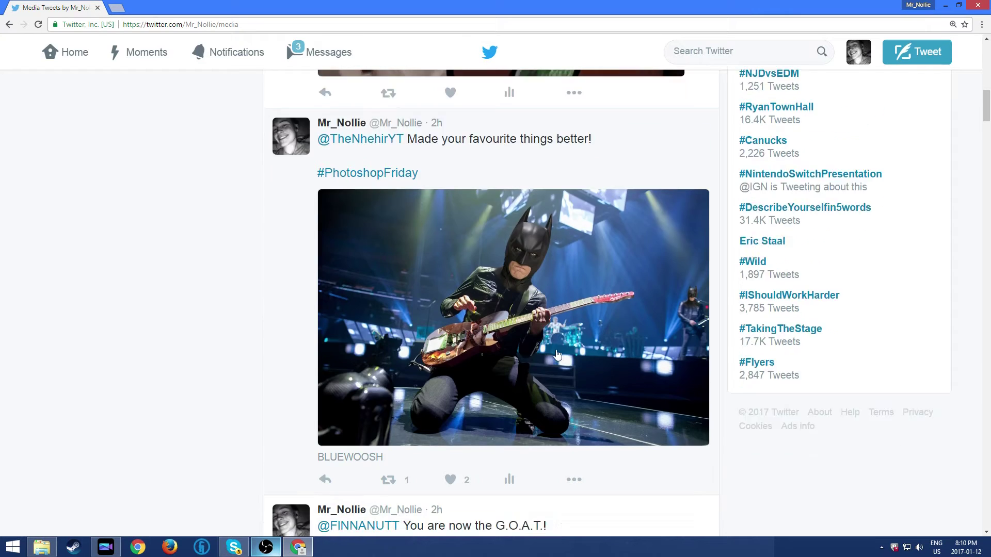
{"action": "scroll", "coordinate": [506, 289], "scroll_direction": "up", "scroll_amount": 11}
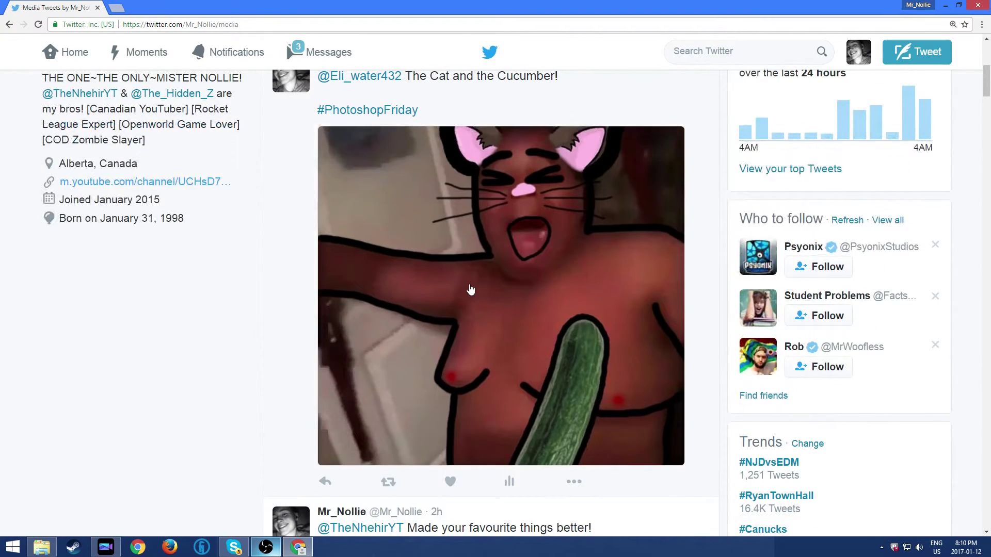
- Review the #PhotoshopFriday media posts down to the ramen noodle hair photos and return to the cat and cucumber post
{"action": "scroll", "coordinate": [470, 289], "scroll_direction": "down", "scroll_amount": 15}
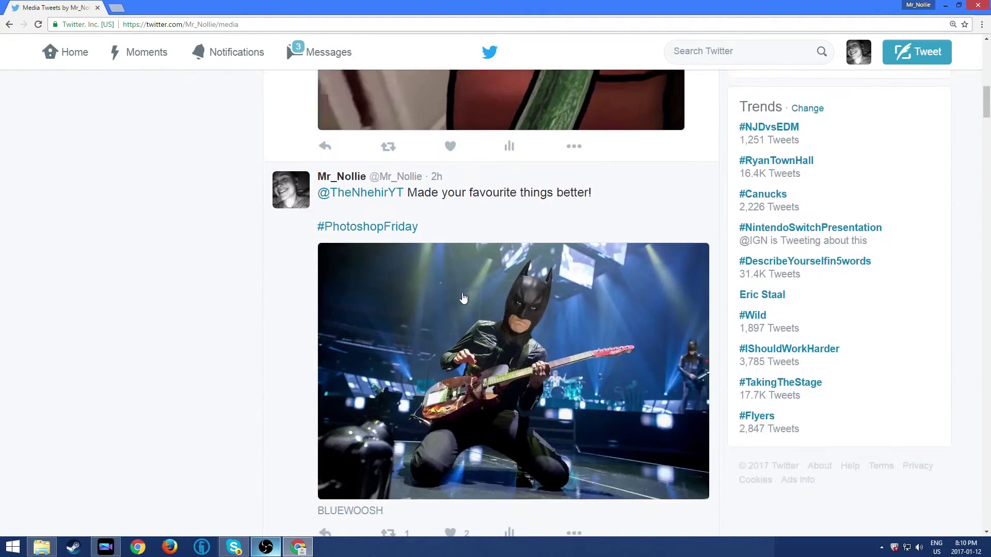
{"action": "scroll", "coordinate": [541, 320], "scroll_direction": "down", "scroll_amount": 18}
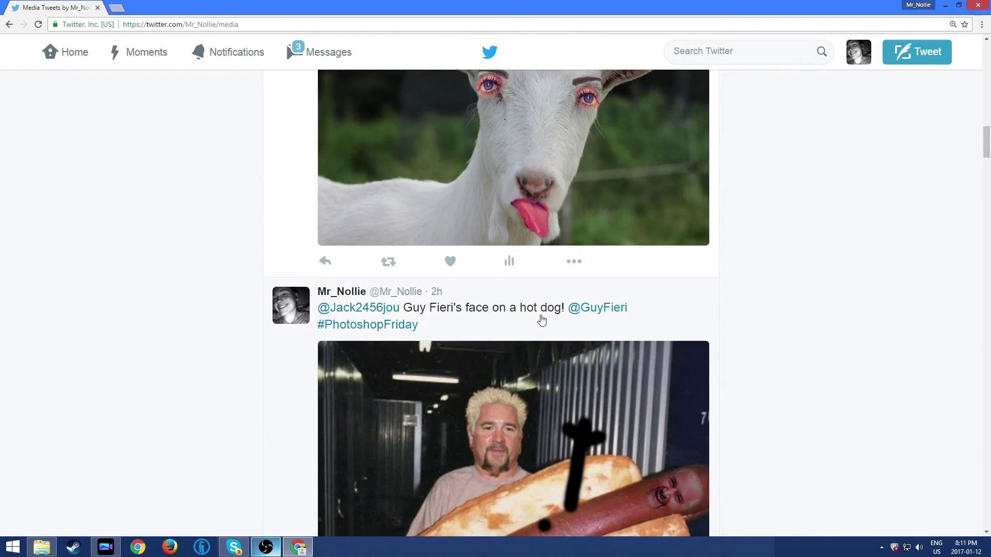
{"action": "scroll", "coordinate": [490, 293], "scroll_direction": "down", "scroll_amount": 20}
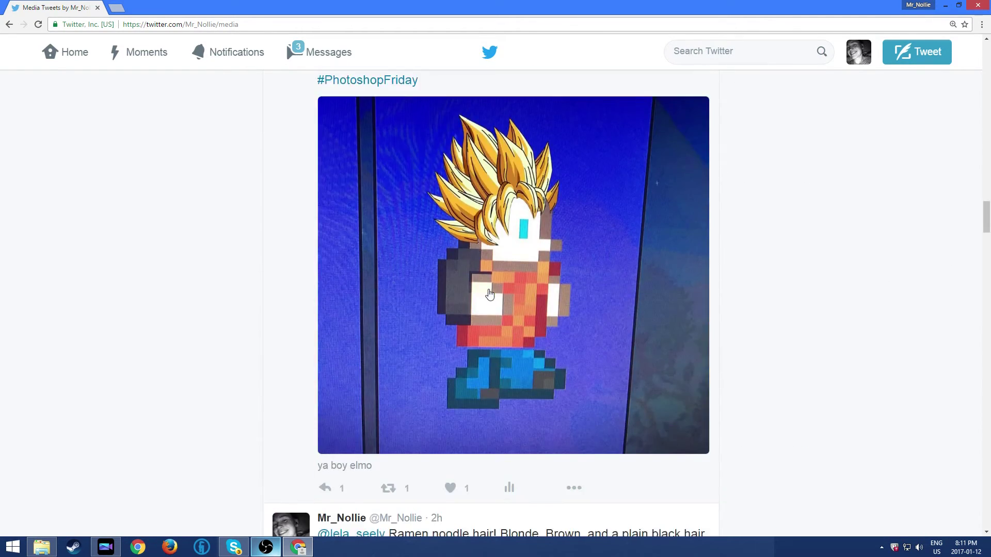
{"action": "scroll", "coordinate": [489, 295], "scroll_direction": "up", "scroll_amount": 6}
{"action": "scroll", "coordinate": [490, 293], "scroll_direction": "up", "scroll_amount": 3}
{"action": "scroll", "coordinate": [487, 286], "scroll_direction": "down", "scroll_amount": 4}
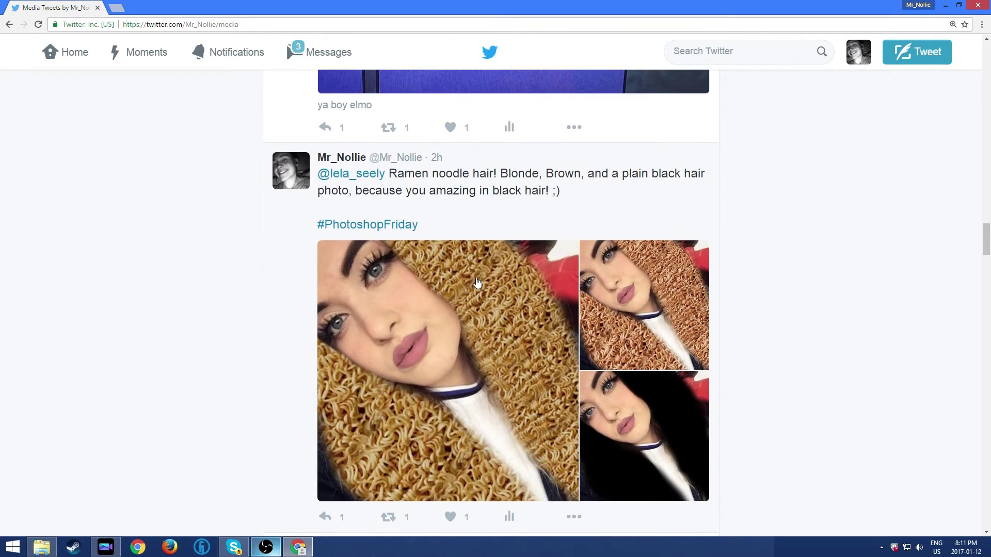
{"action": "scroll", "coordinate": [476, 281], "scroll_direction": "up", "scroll_amount": 18}
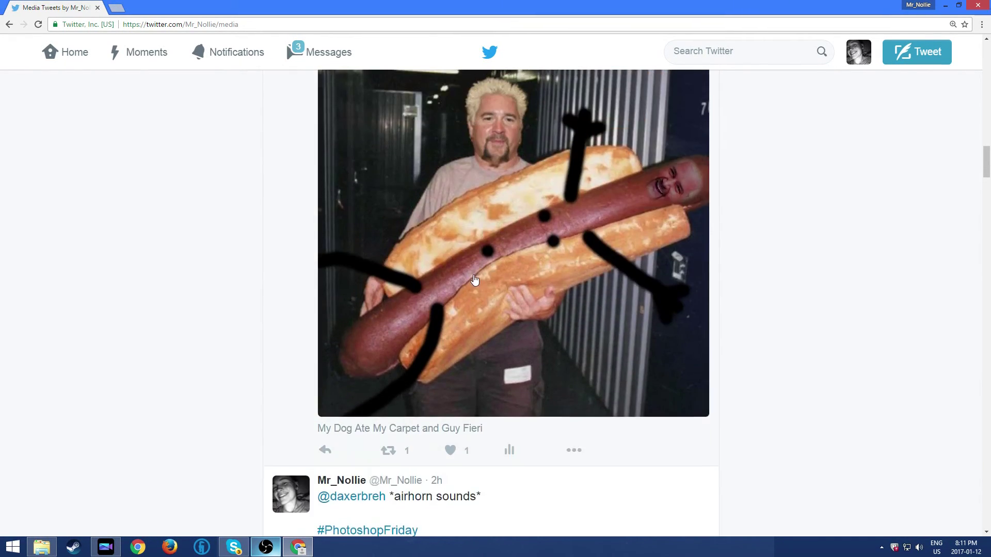
{"action": "scroll", "coordinate": [474, 279], "scroll_direction": "up", "scroll_amount": 20}
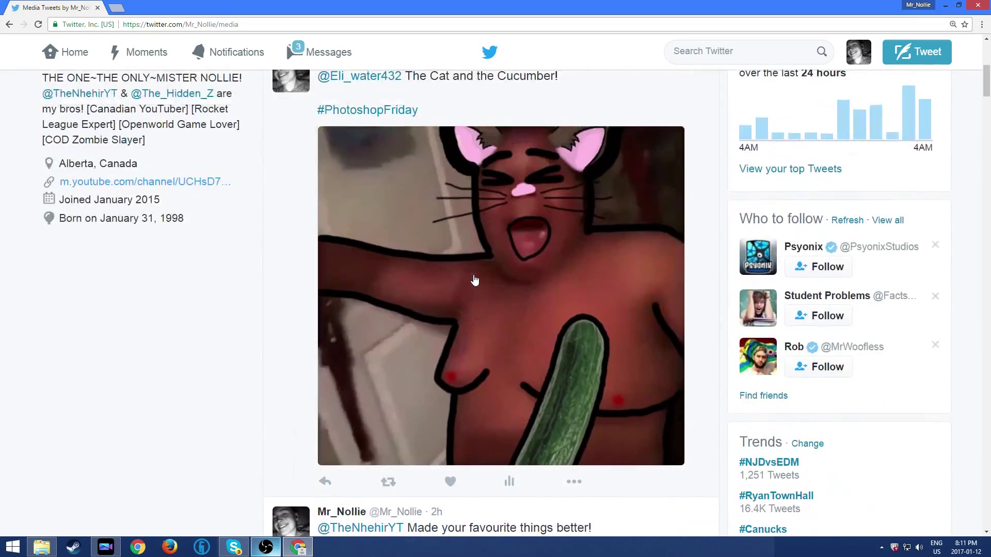
{"action": "scroll", "coordinate": [475, 279], "scroll_direction": "up", "scroll_amount": 1}
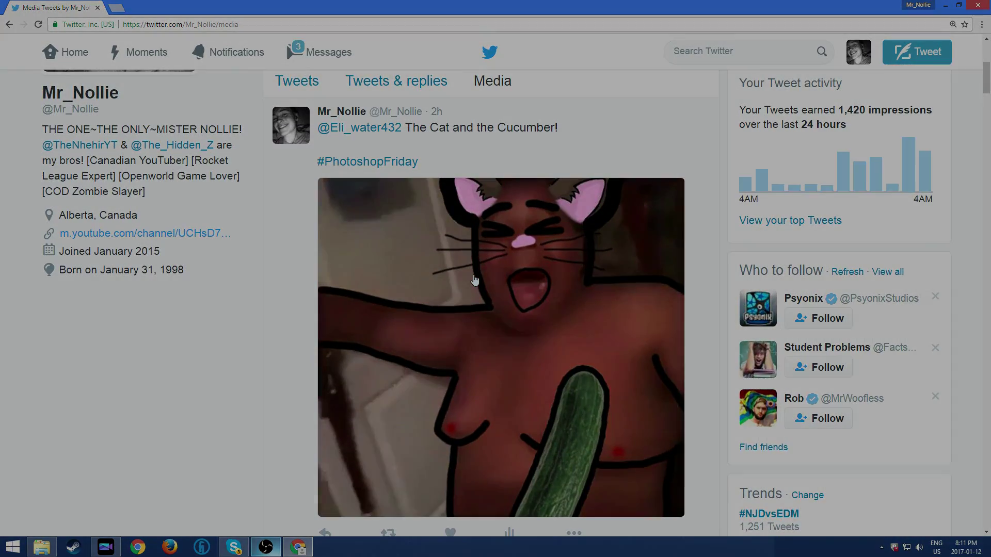